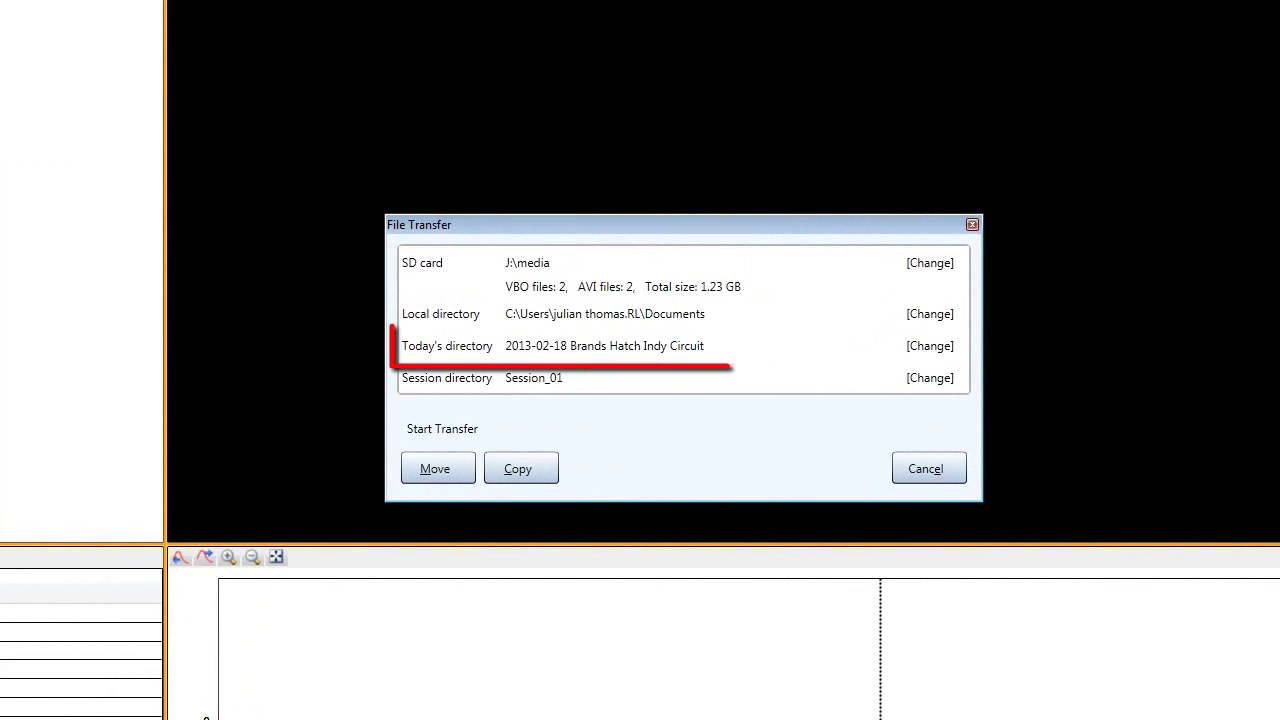
# - Rename the session folder to Qualifying and move the card's recordings into it
pyautogui.click(928, 378)
pyautogui.write('Qualifyin')
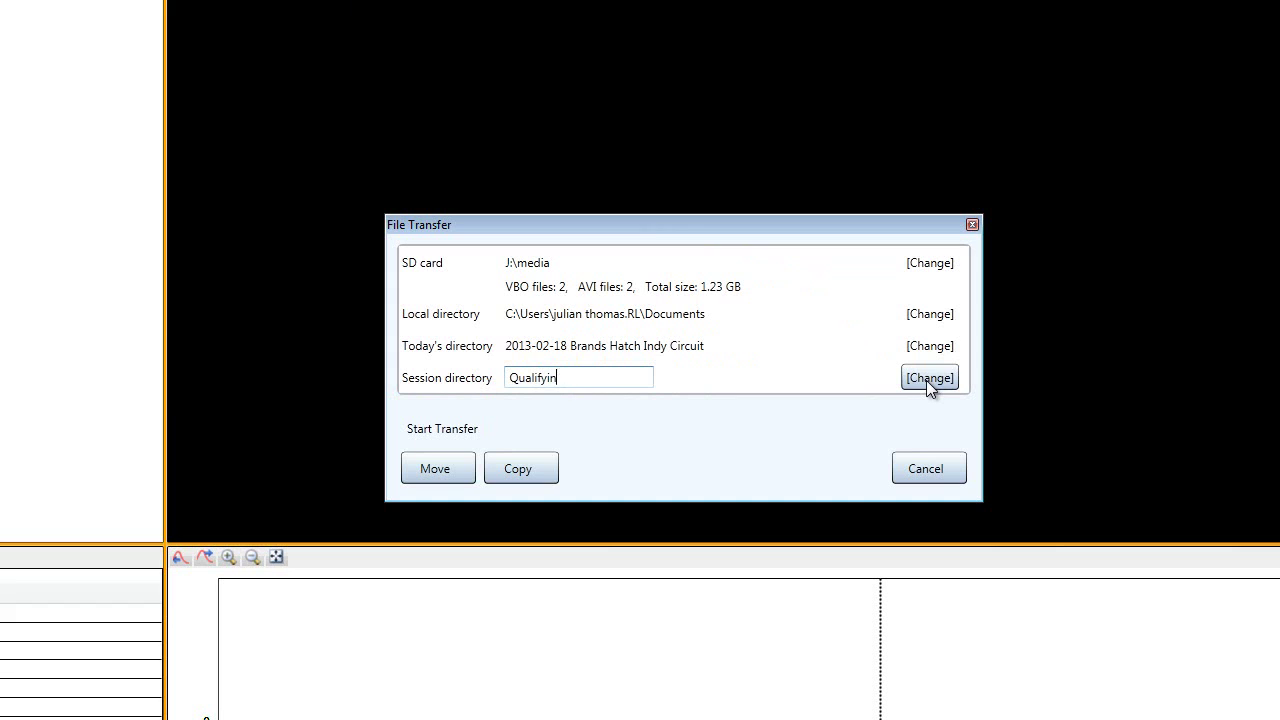
pyautogui.write('g')
pyautogui.click(447, 466)
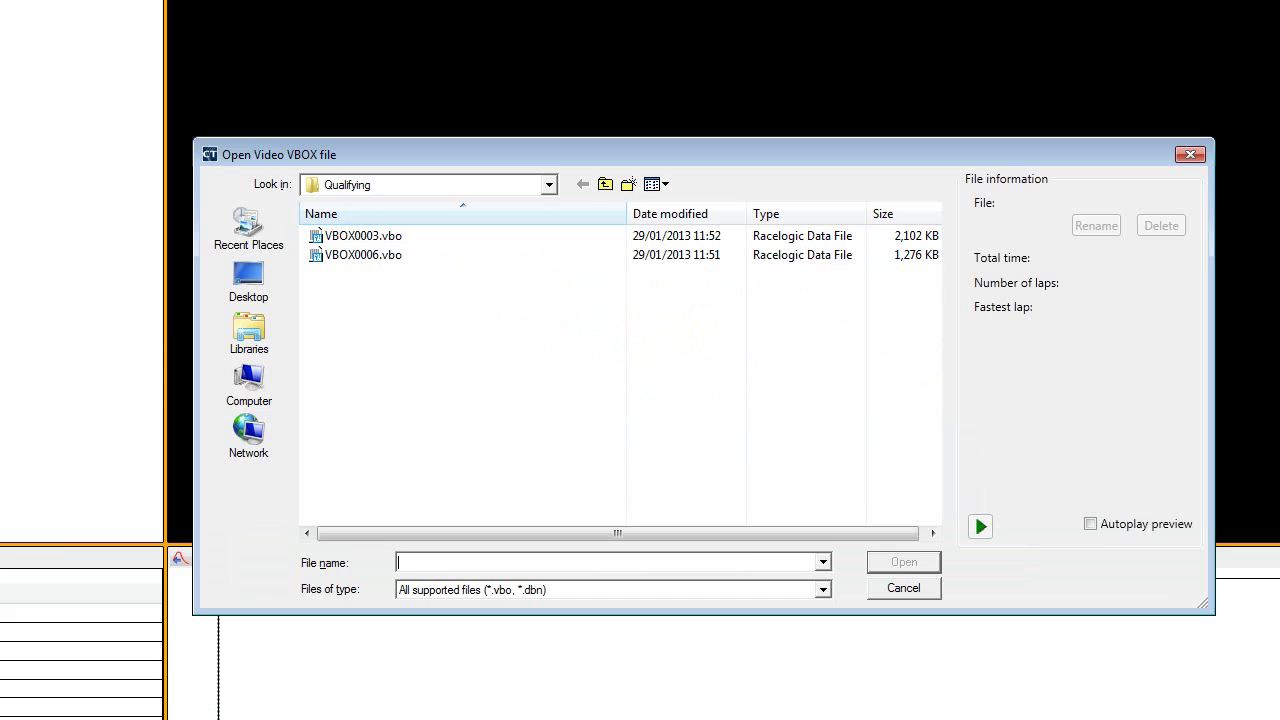
# - Compare VBOX0003.vbo and VBOX0006.vbo details, ending on VBOX0003's 16 laps and 57.80 fastest lap
pyautogui.click(380, 237)
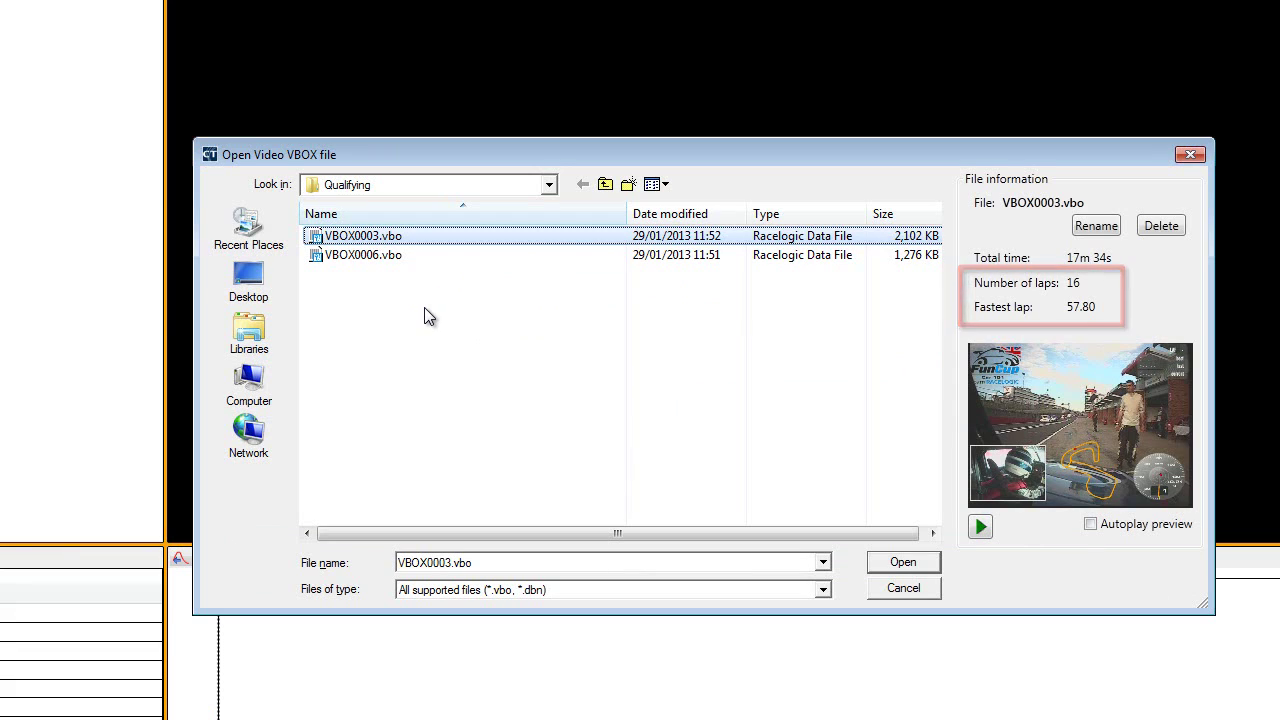
pyautogui.click(383, 254)
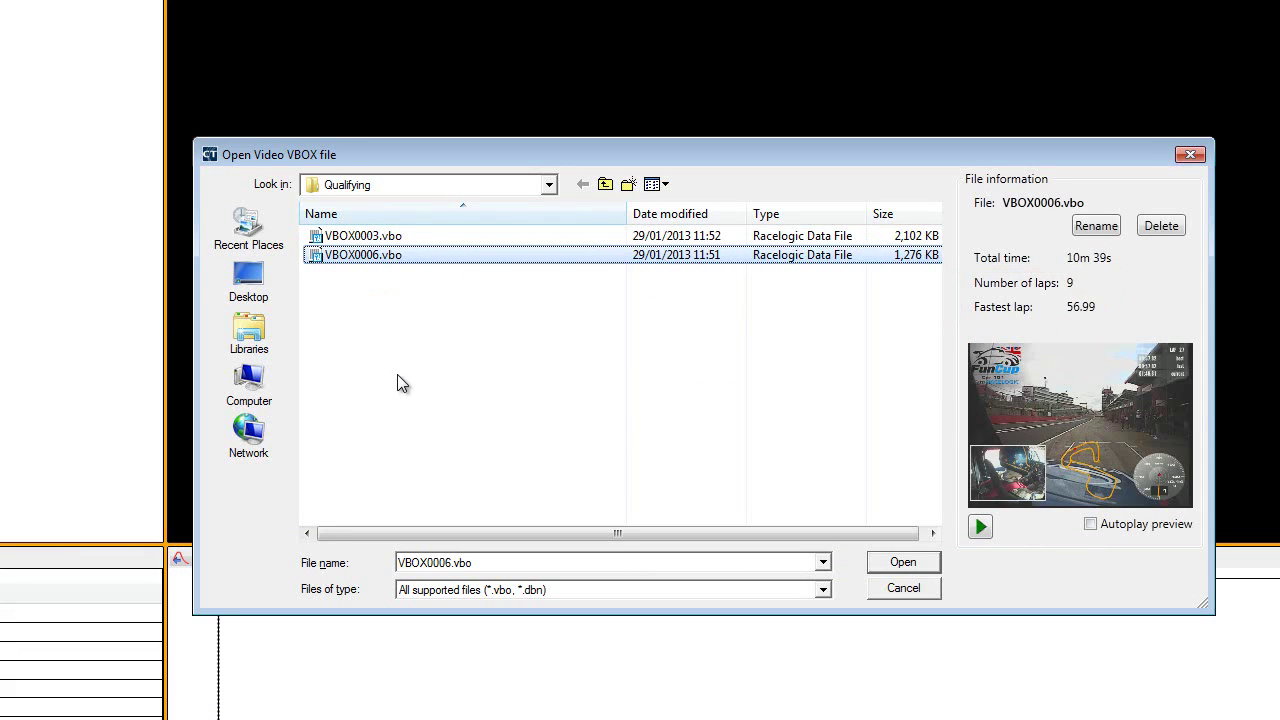
pyautogui.click(389, 238)
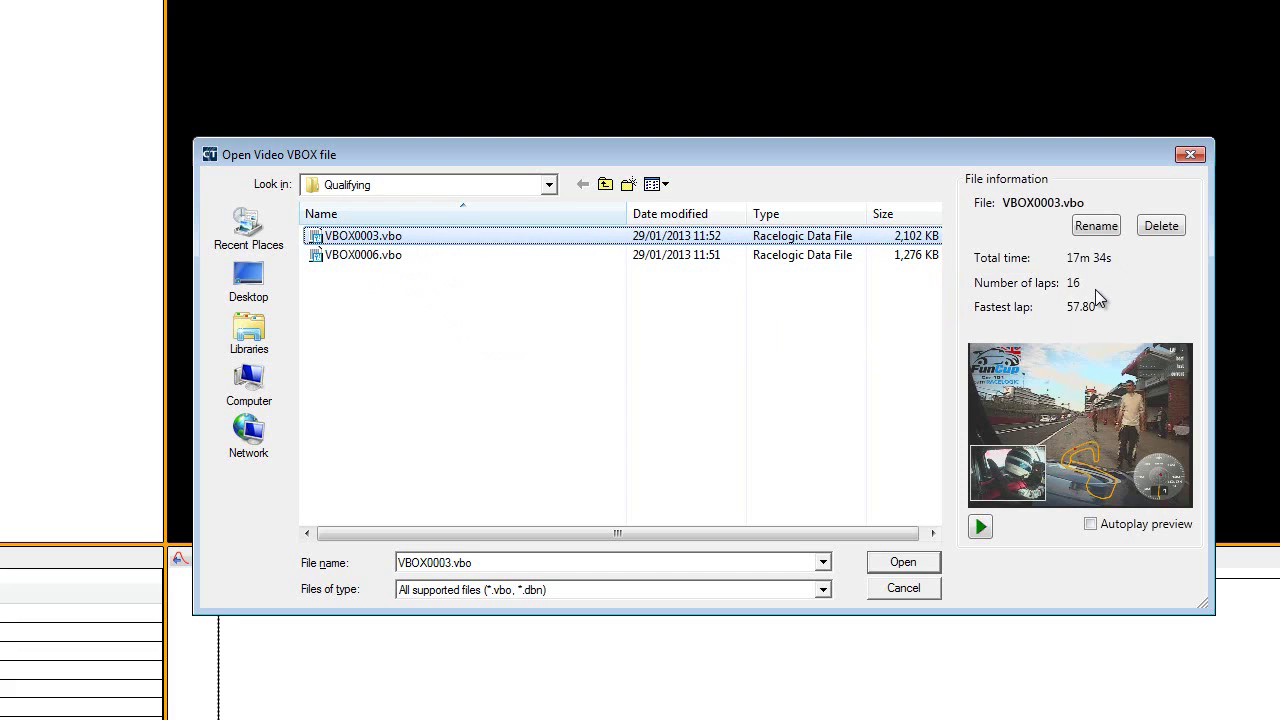
# - Rename VBOX0003.vbo and VBOX0006.vbo after their respective drivers
pyautogui.click(1096, 225)
pyautogui.write('julian')
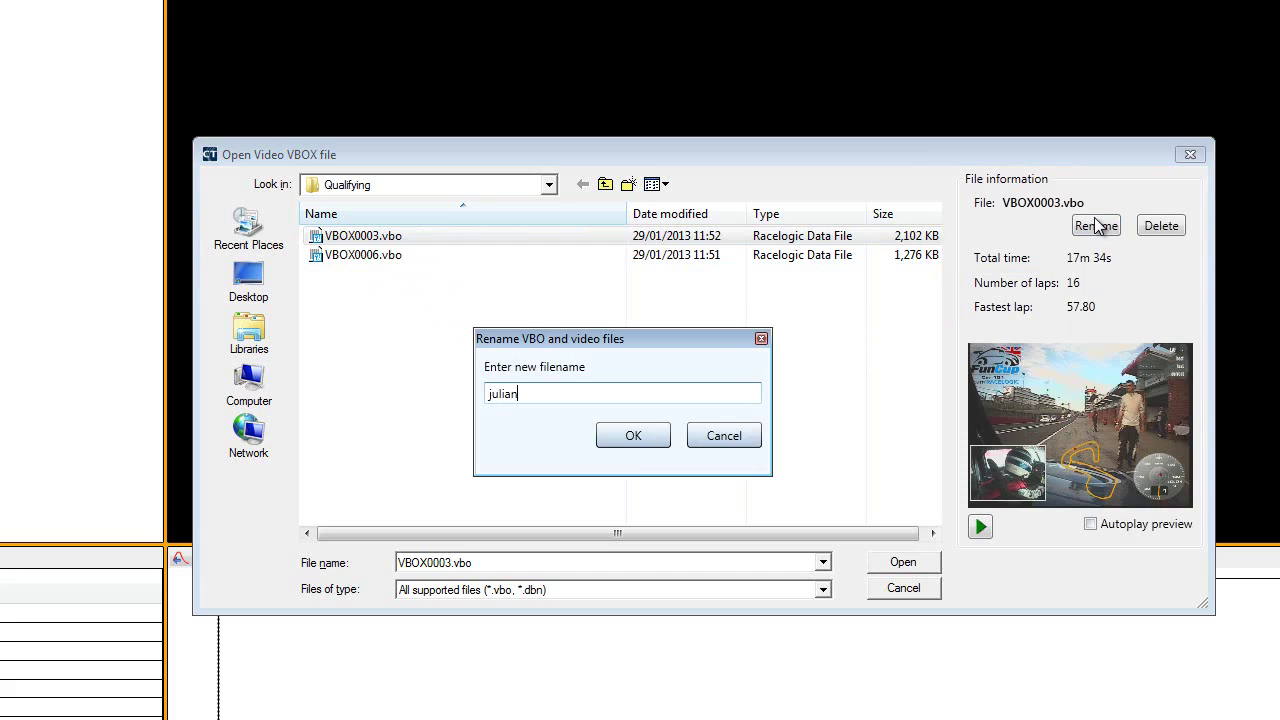
pyautogui.press('Return')
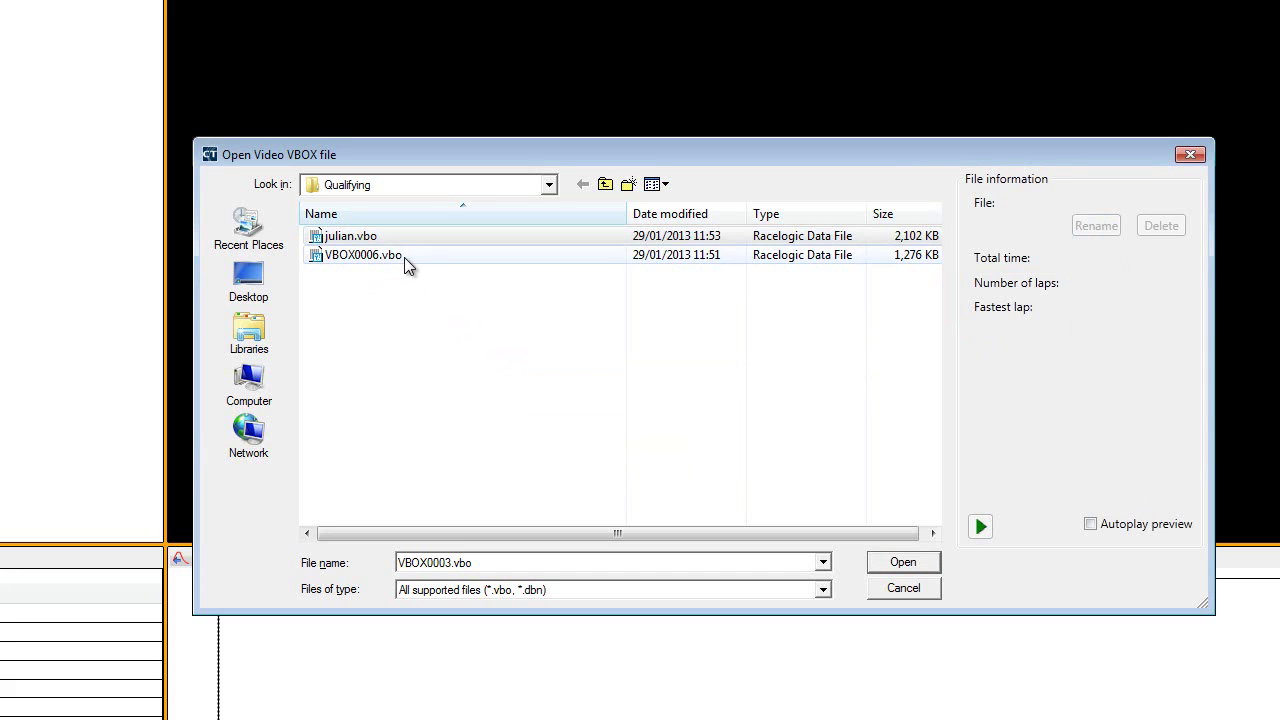
pyautogui.click(404, 257)
pyautogui.click(1096, 225)
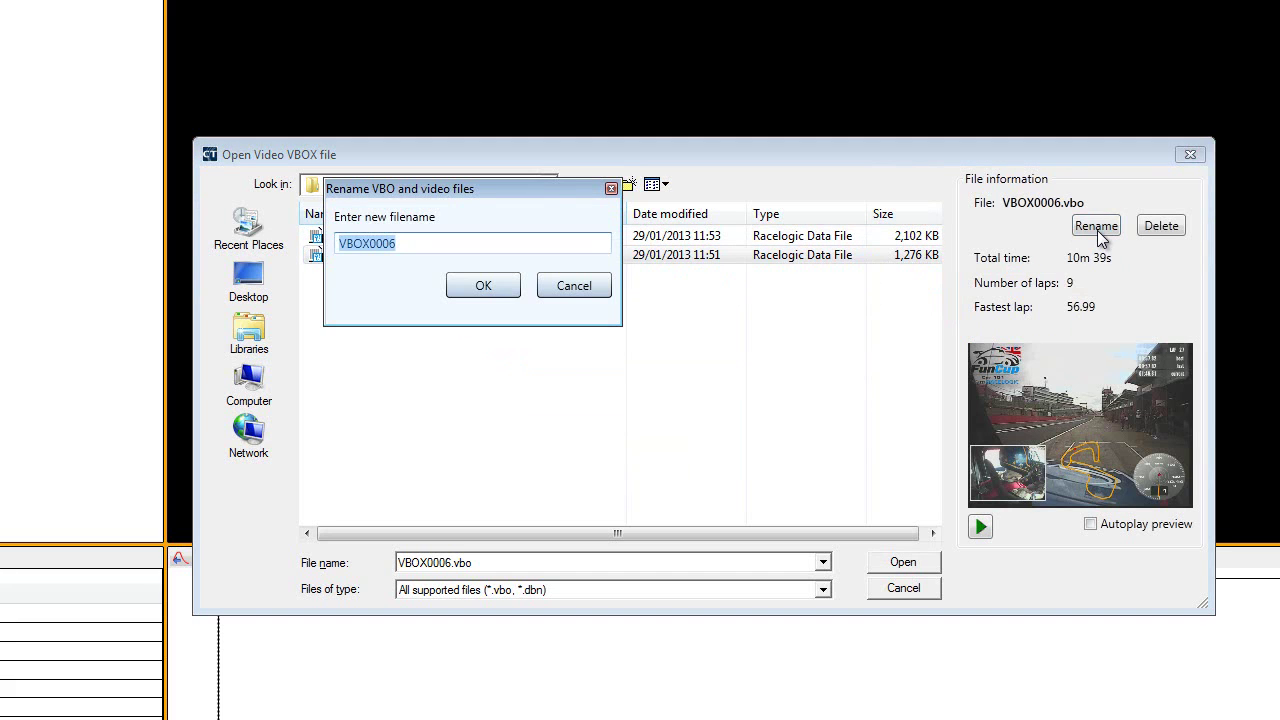
pyautogui.write('nigel')
pyautogui.press('Return')
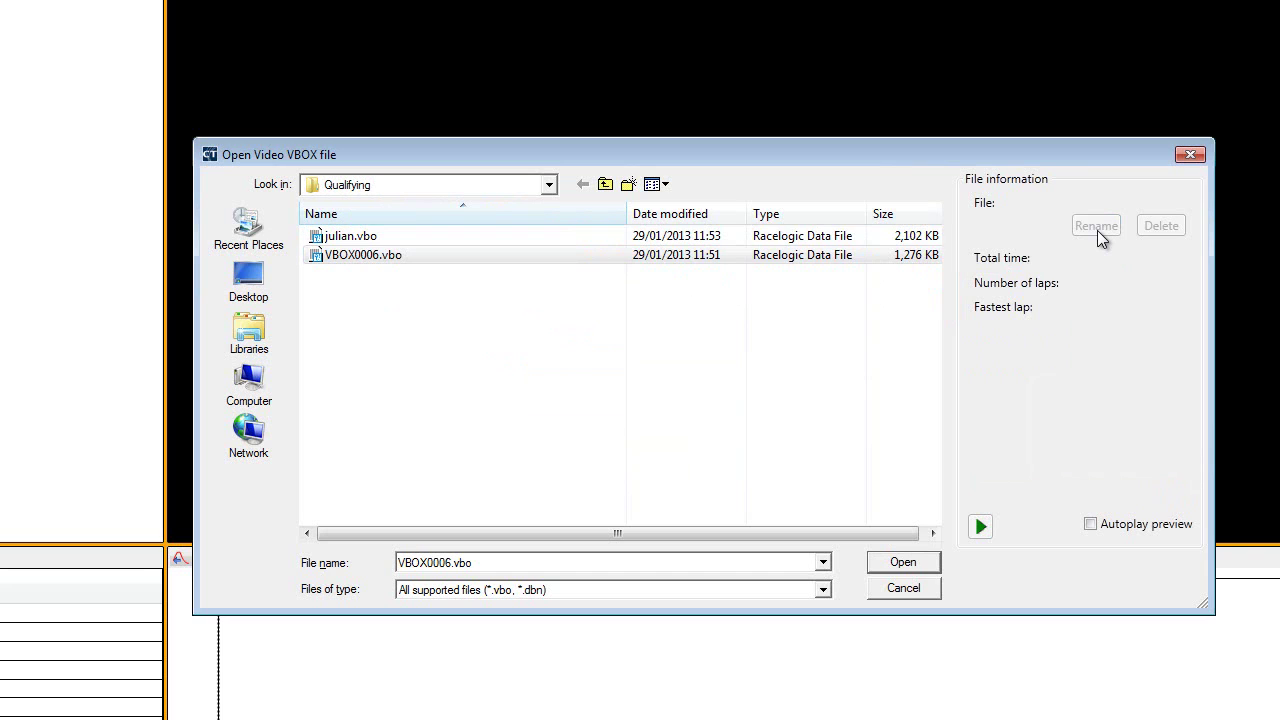
# - Select both renamed driver recordings and load them into one comparison session
pyautogui.click(428, 238)
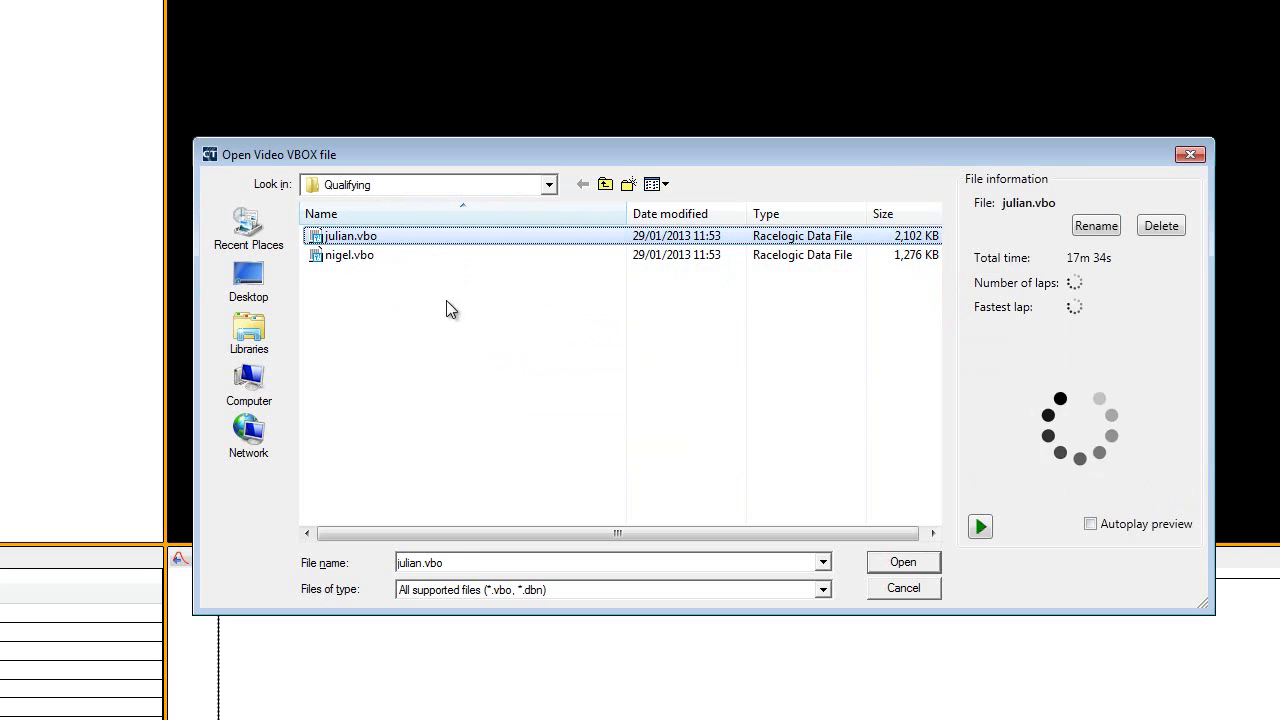
pyautogui.click(458, 255)
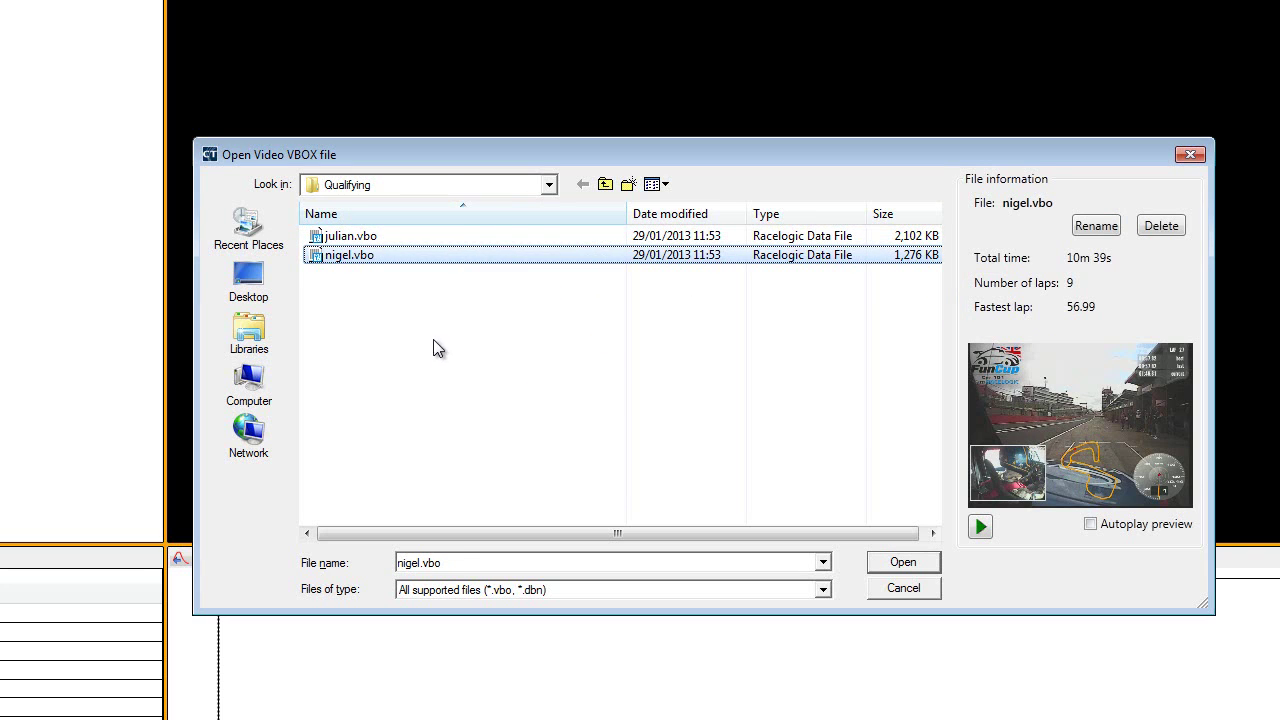
pyautogui.keyDown('ctrl'); pyautogui.click(452, 235); pyautogui.keyUp('ctrl')
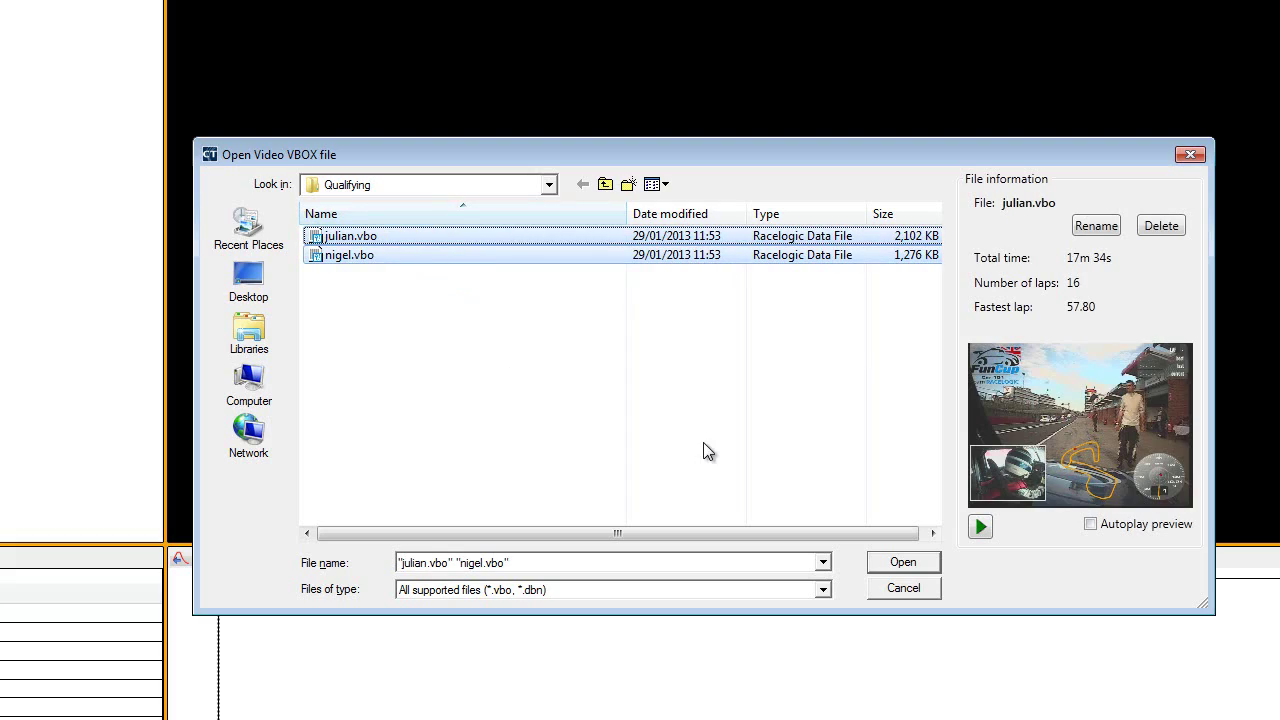
pyautogui.click(900, 562)
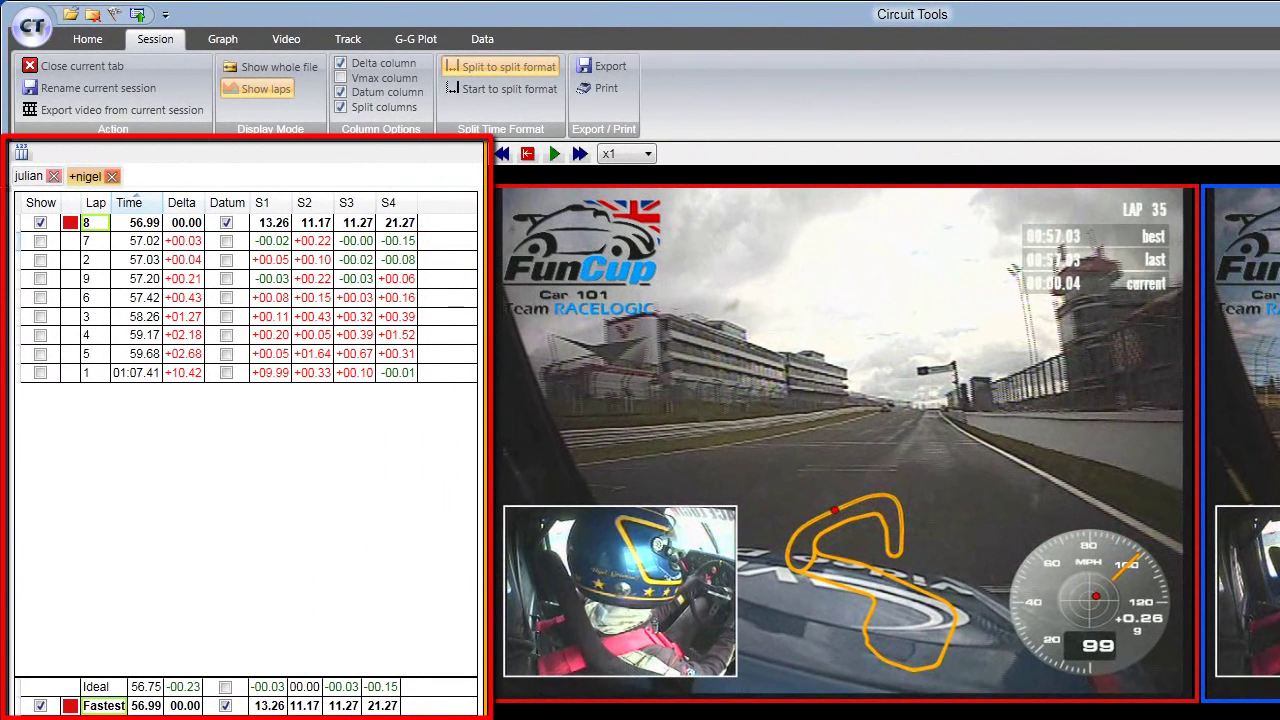
# - Browse both drivers' lap lists, briefly adding then removing lap 7 from the comparison
pyautogui.click(25, 177)
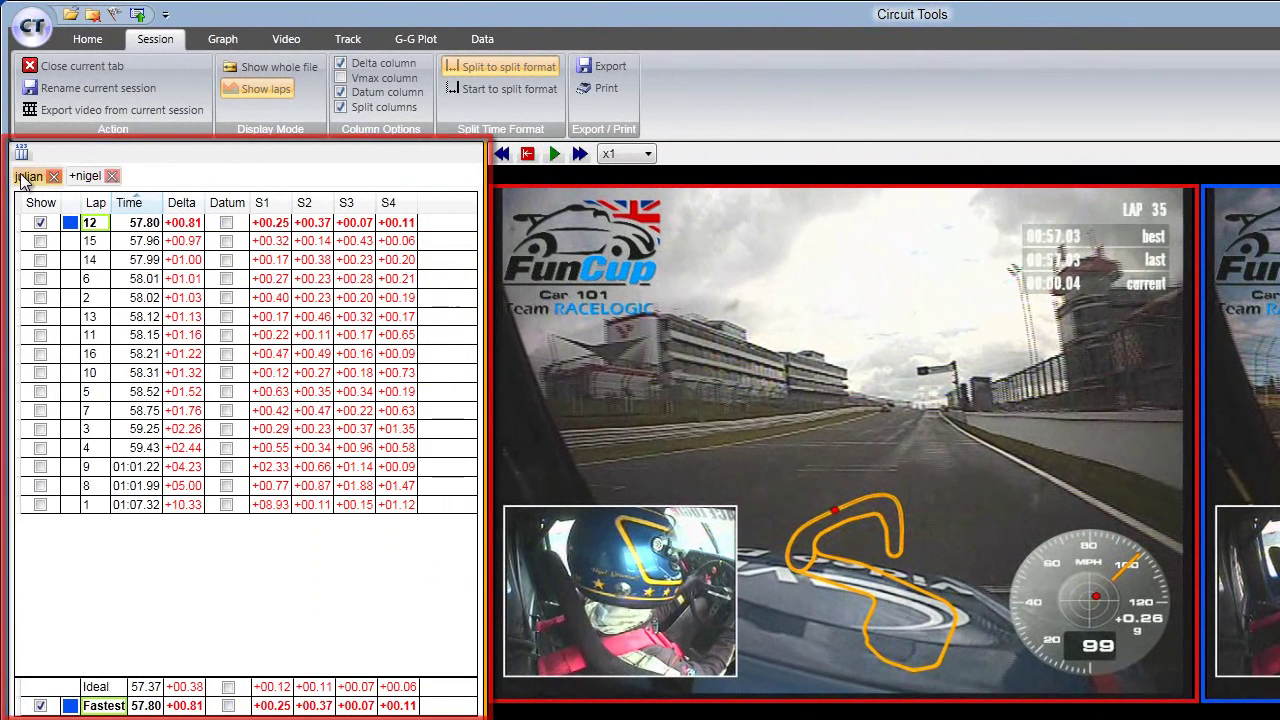
pyautogui.click(85, 177)
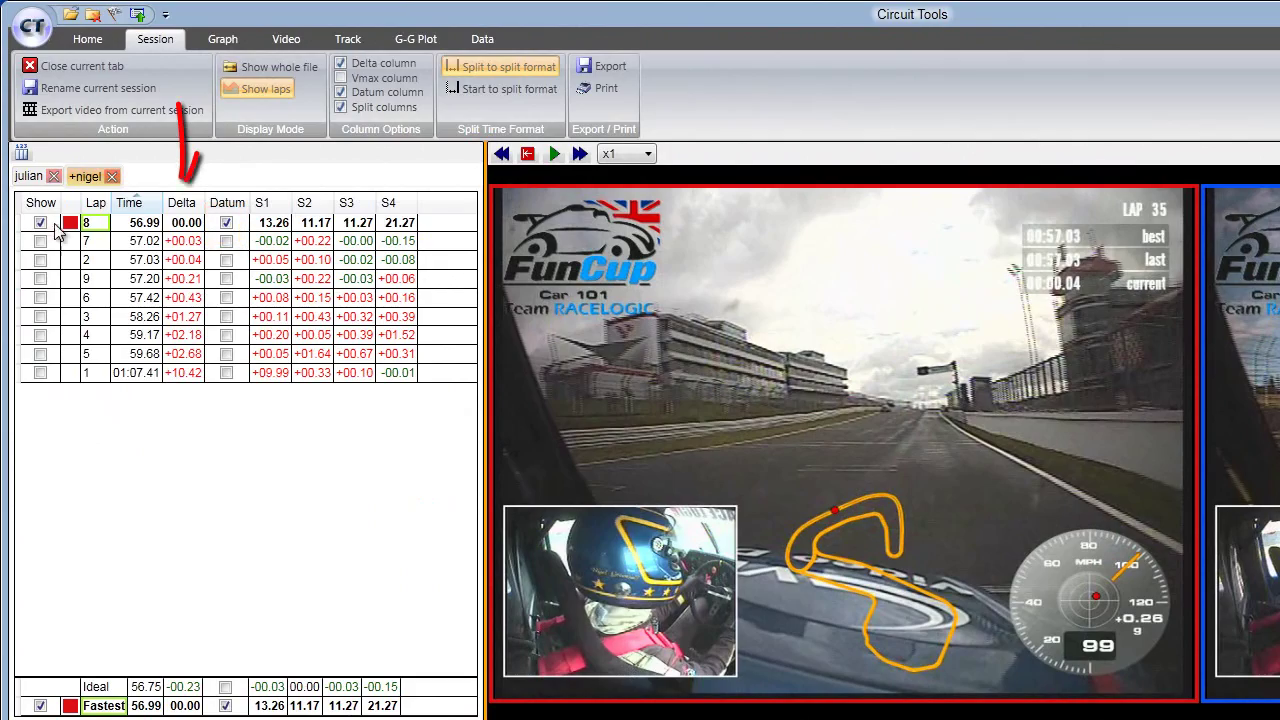
pyautogui.click(28, 177)
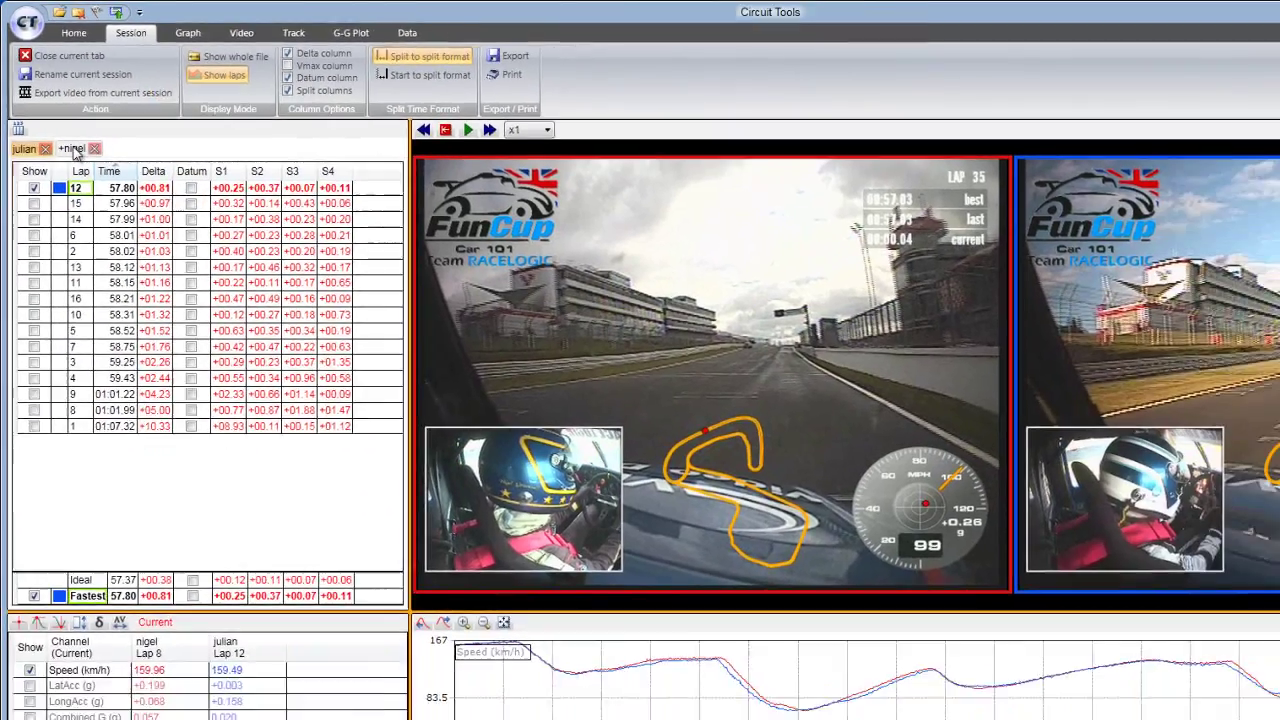
pyautogui.click(73, 148)
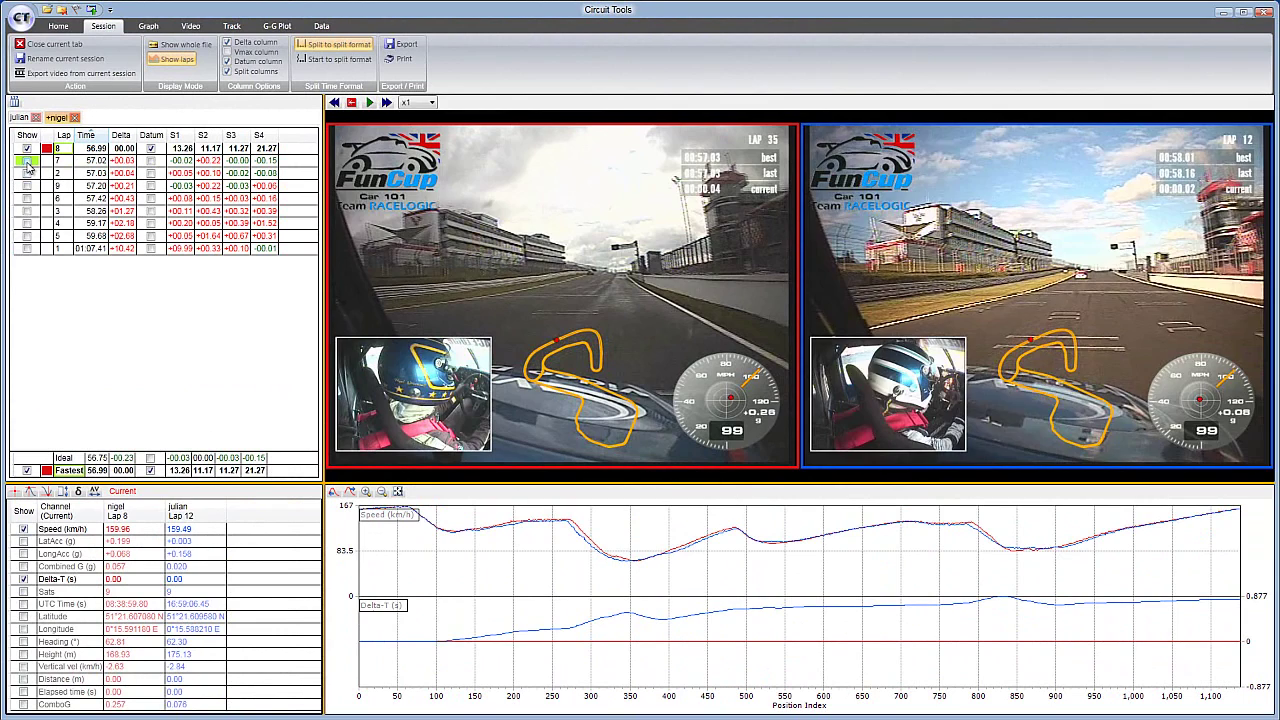
pyautogui.click(27, 161)
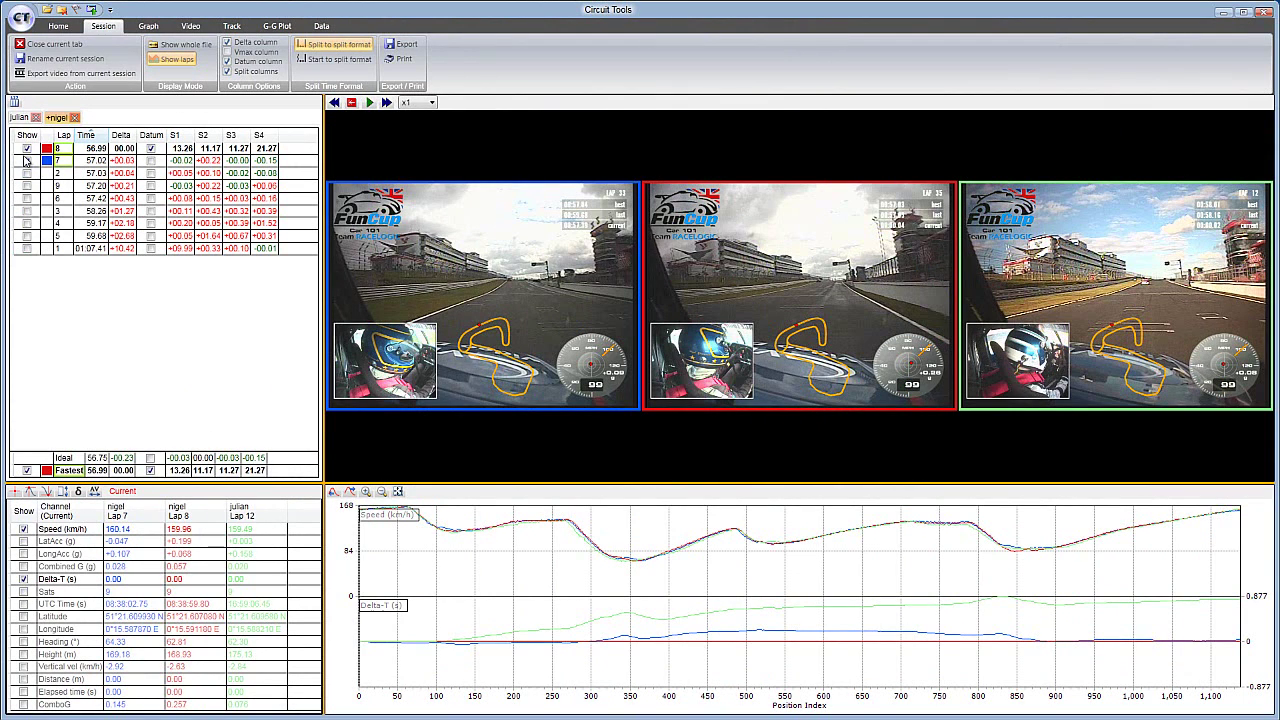
pyautogui.click(27, 161)
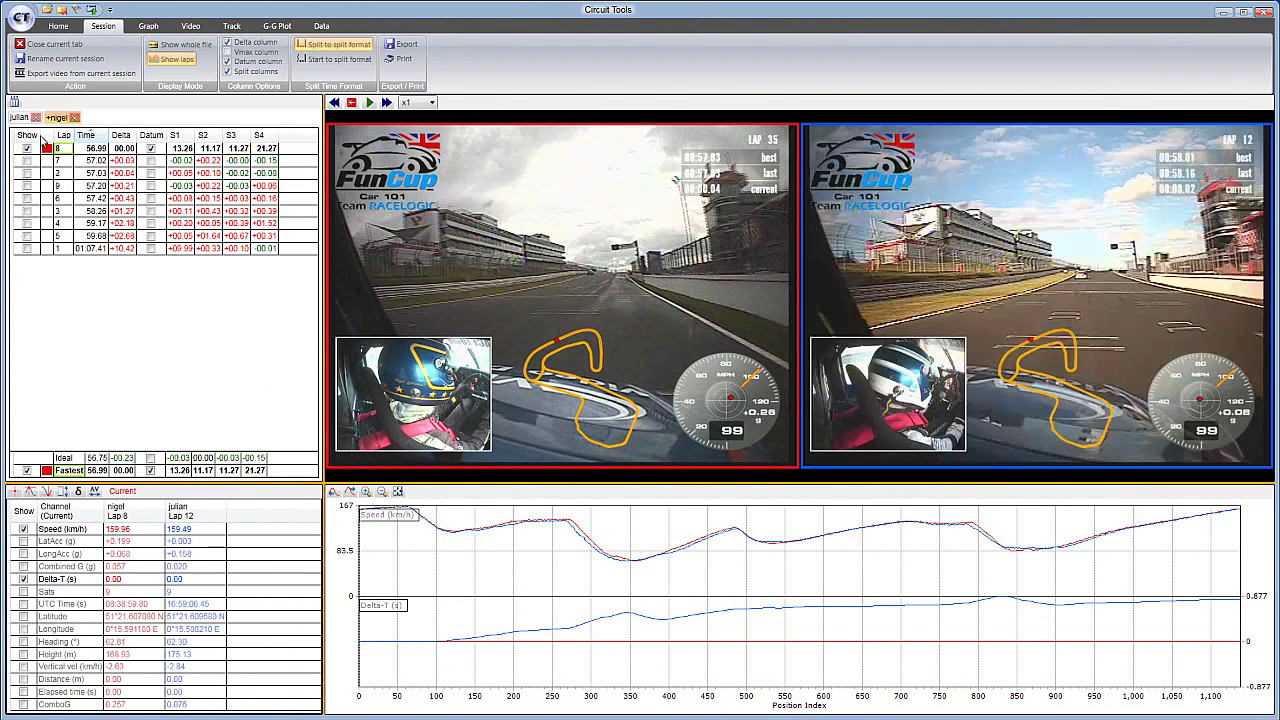
# - Export the 56.99 lap 8 onboard video as an AVI into the Qualifying folder
pyautogui.click(70, 74)
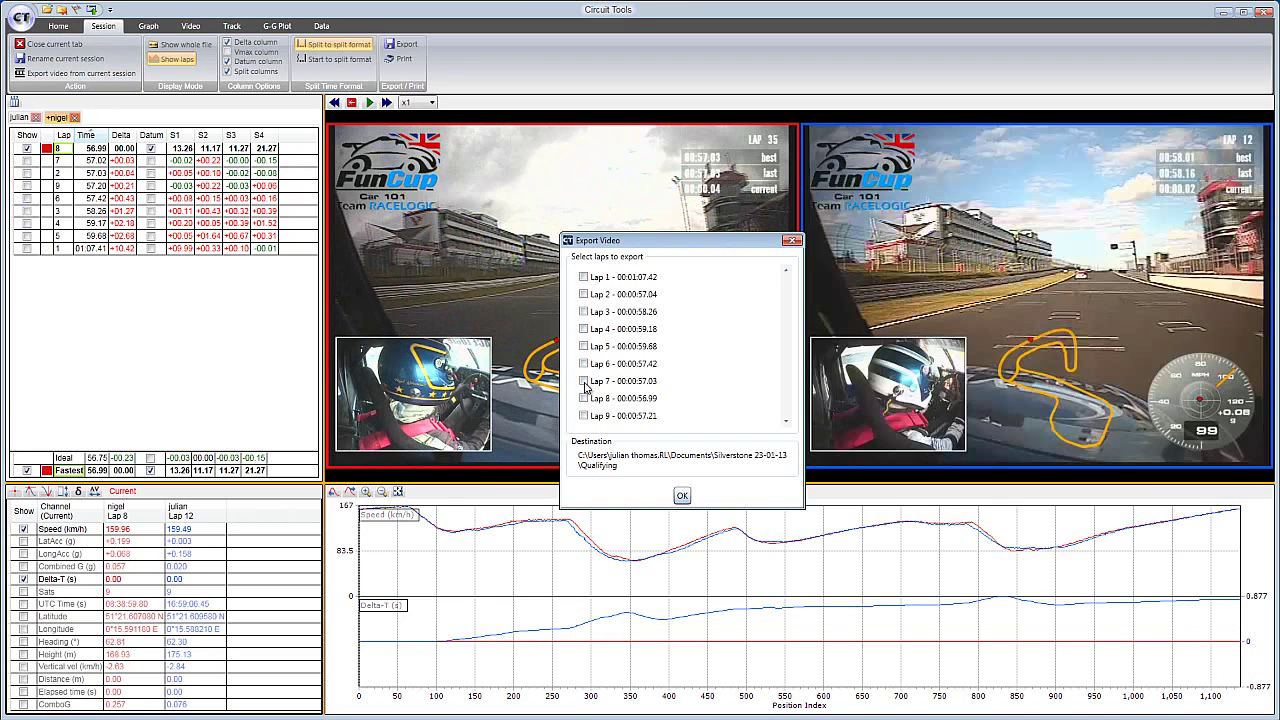
pyautogui.click(583, 398)
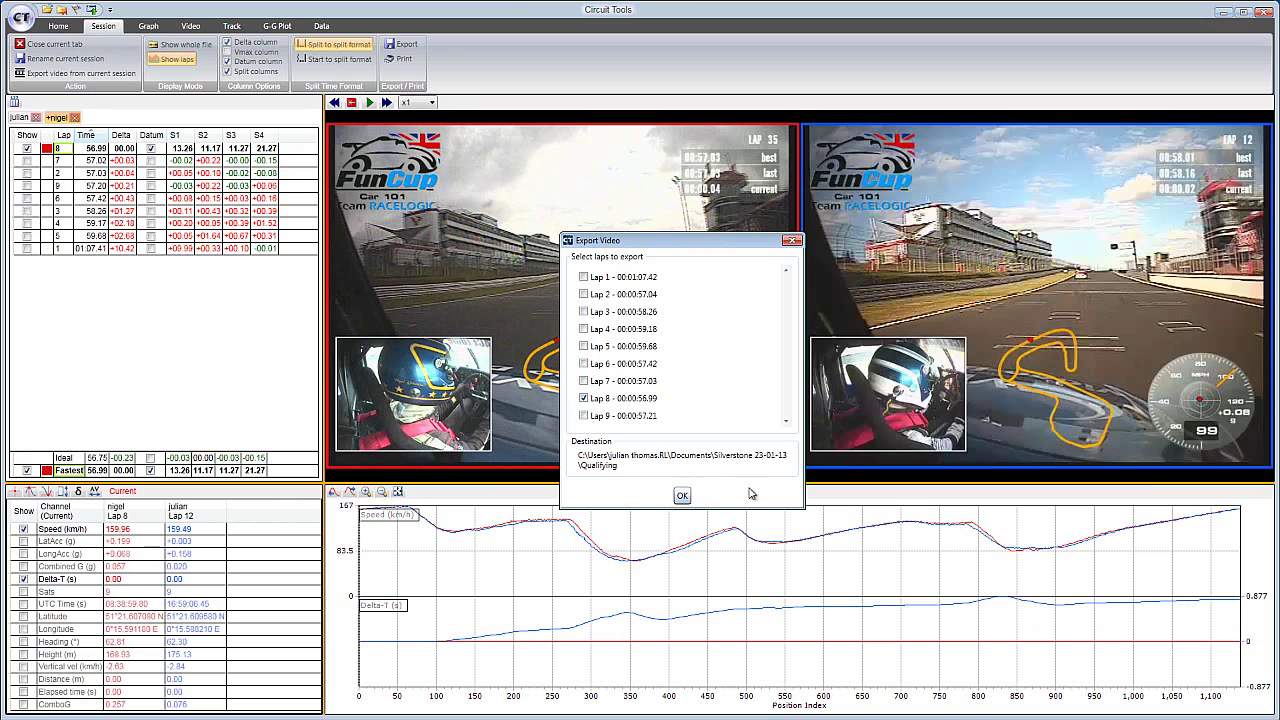
pyautogui.click(682, 497)
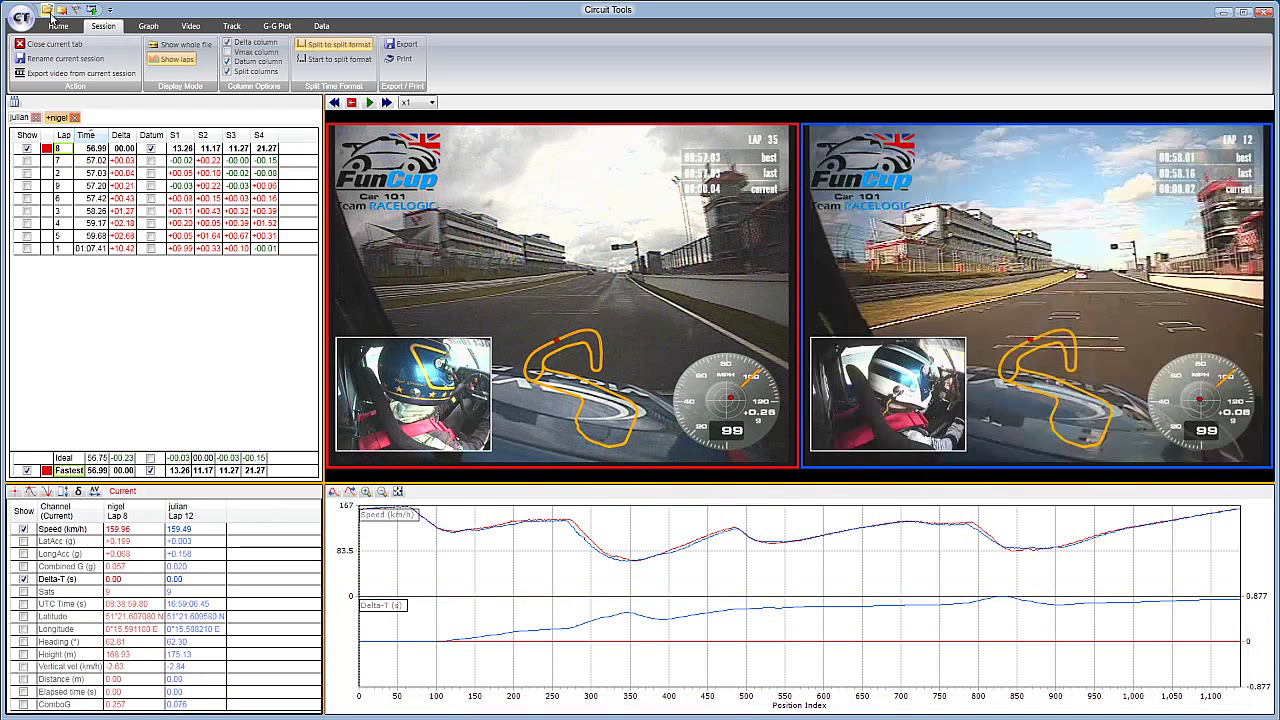
# - Cycle through the graph (F6), track map (F11) and default (F4) layouts, ending on default
pyautogui.click(58, 25)
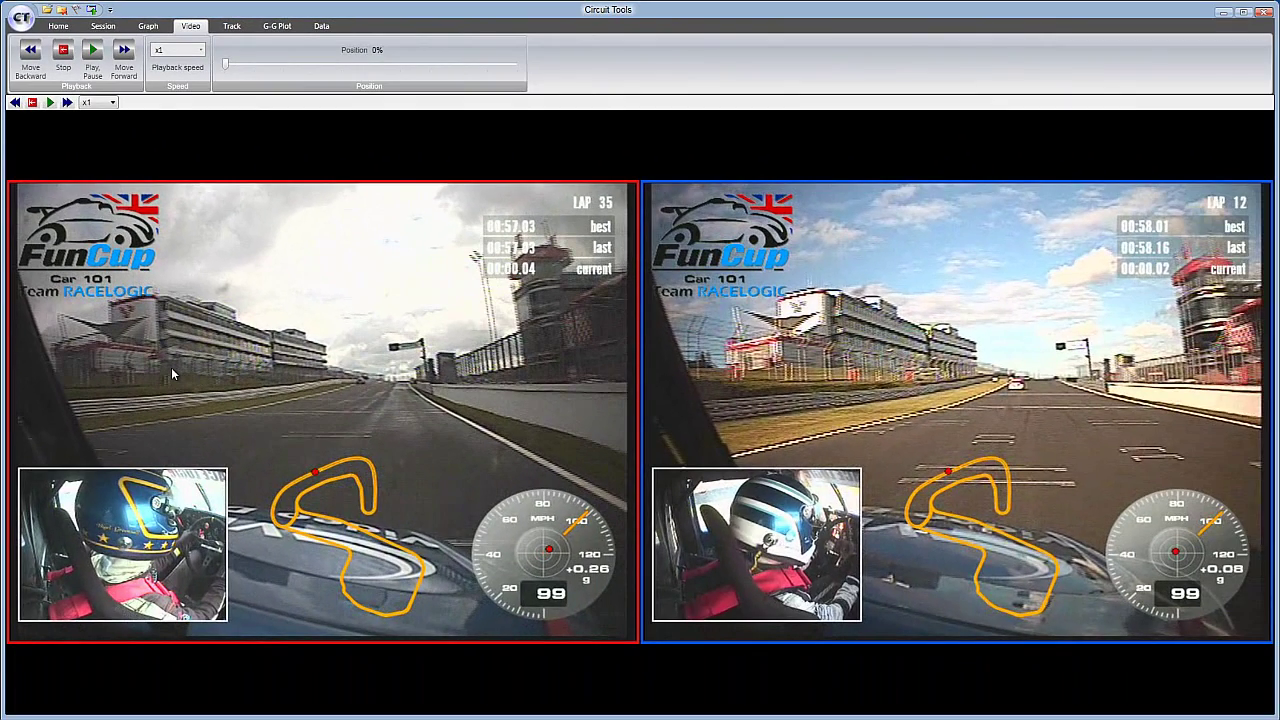
pyautogui.press('F6')
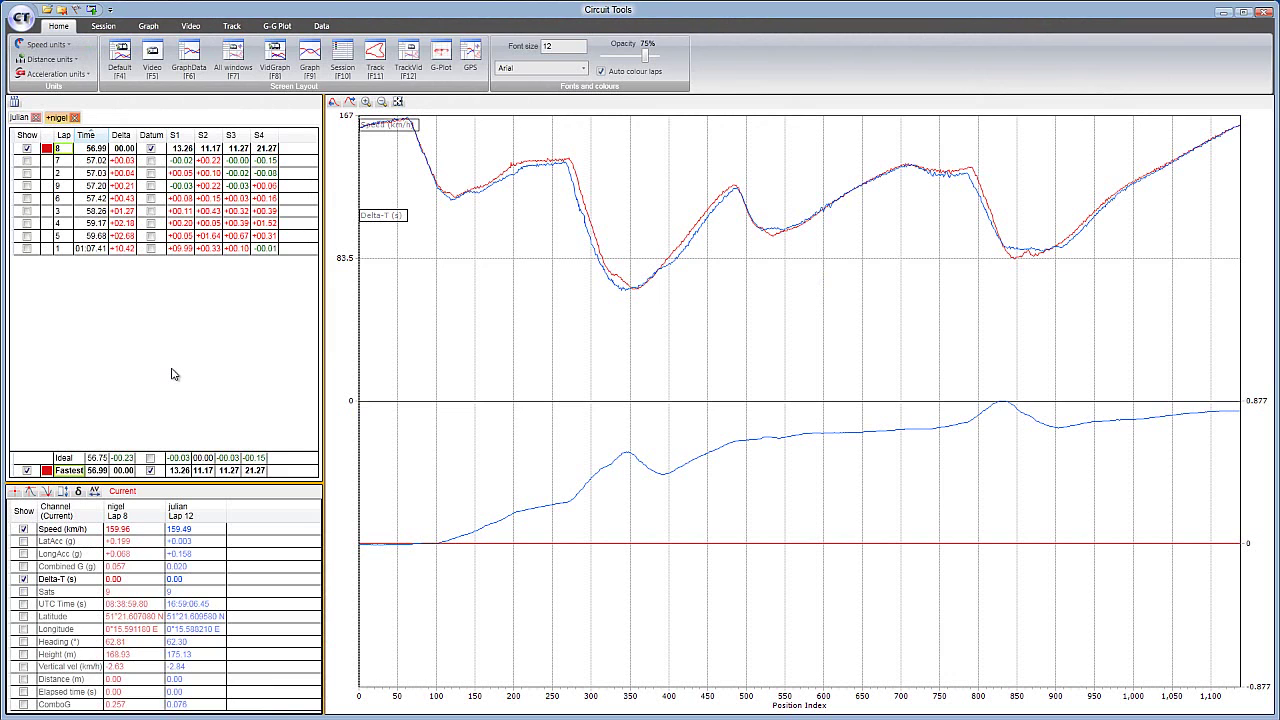
pyautogui.press('F11')
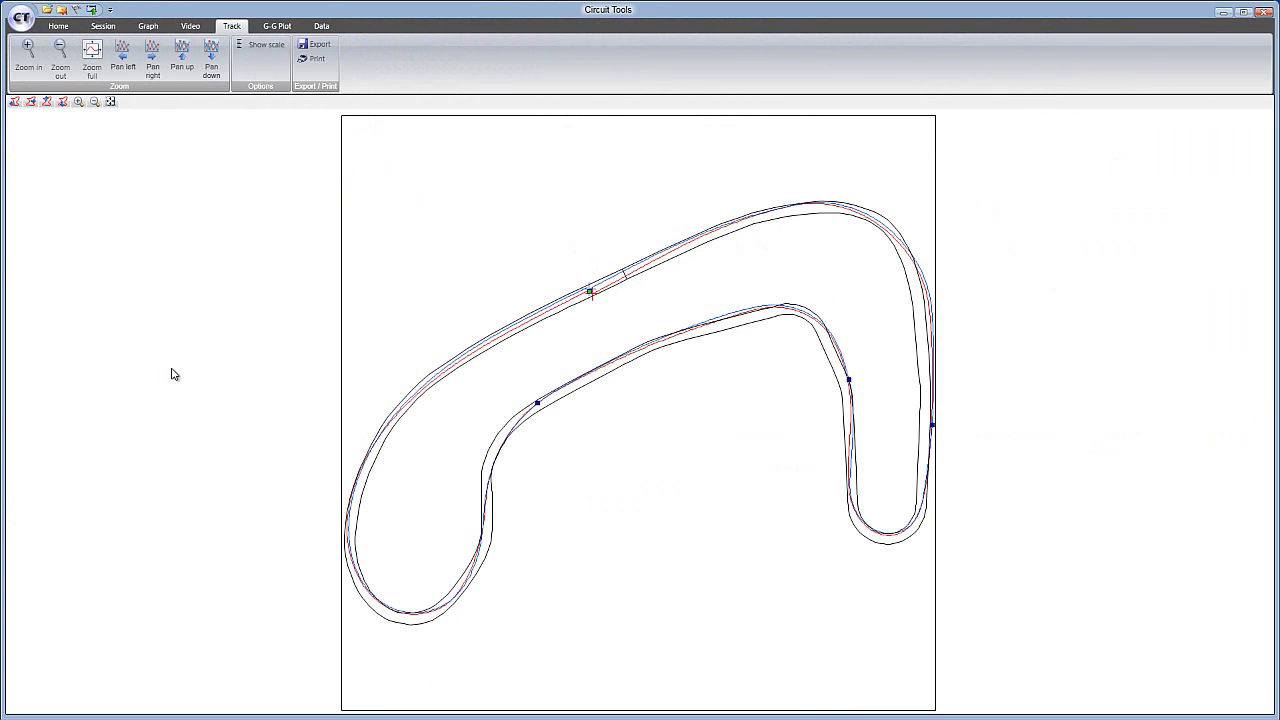
pyautogui.press('F4')
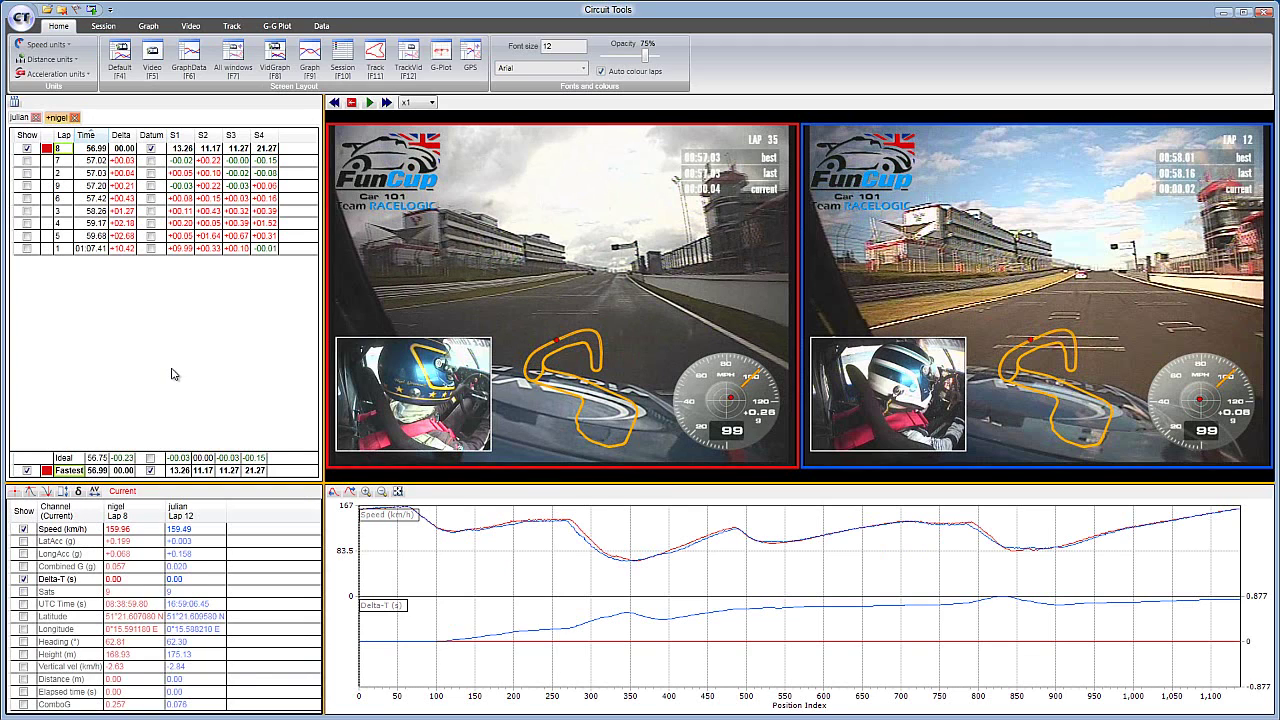
pyautogui.press('F11')
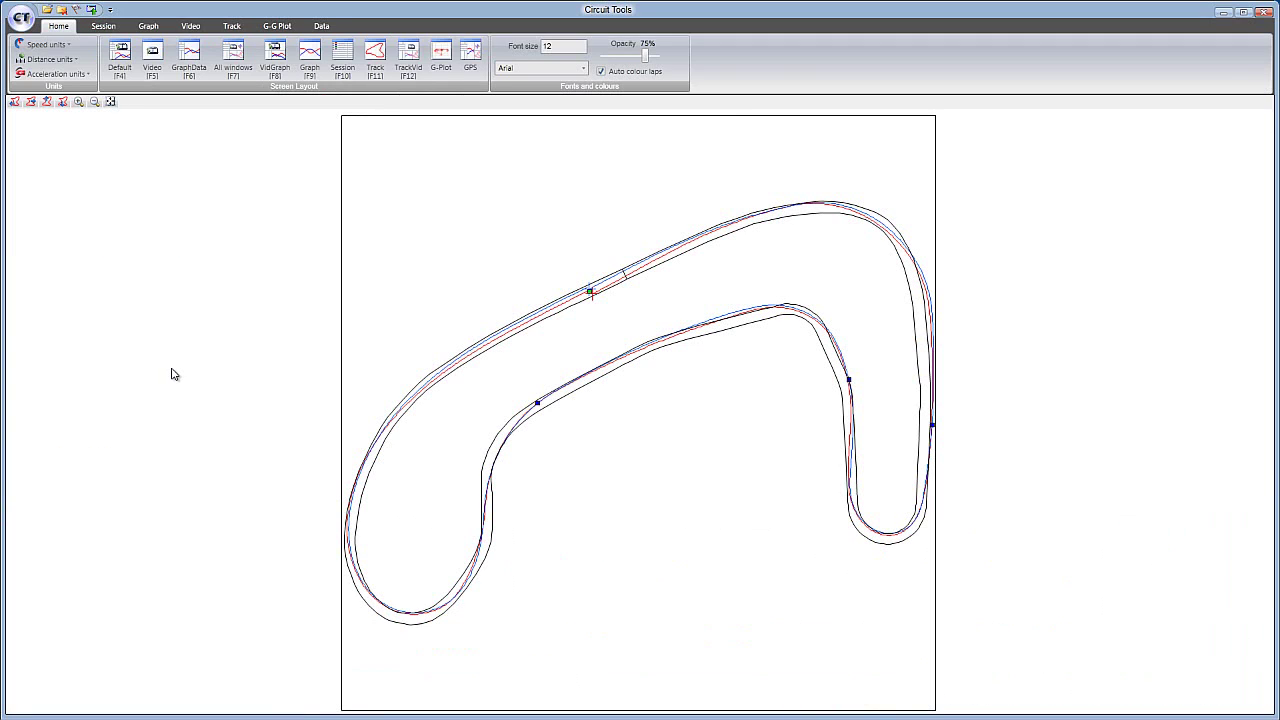
pyautogui.press('F4')
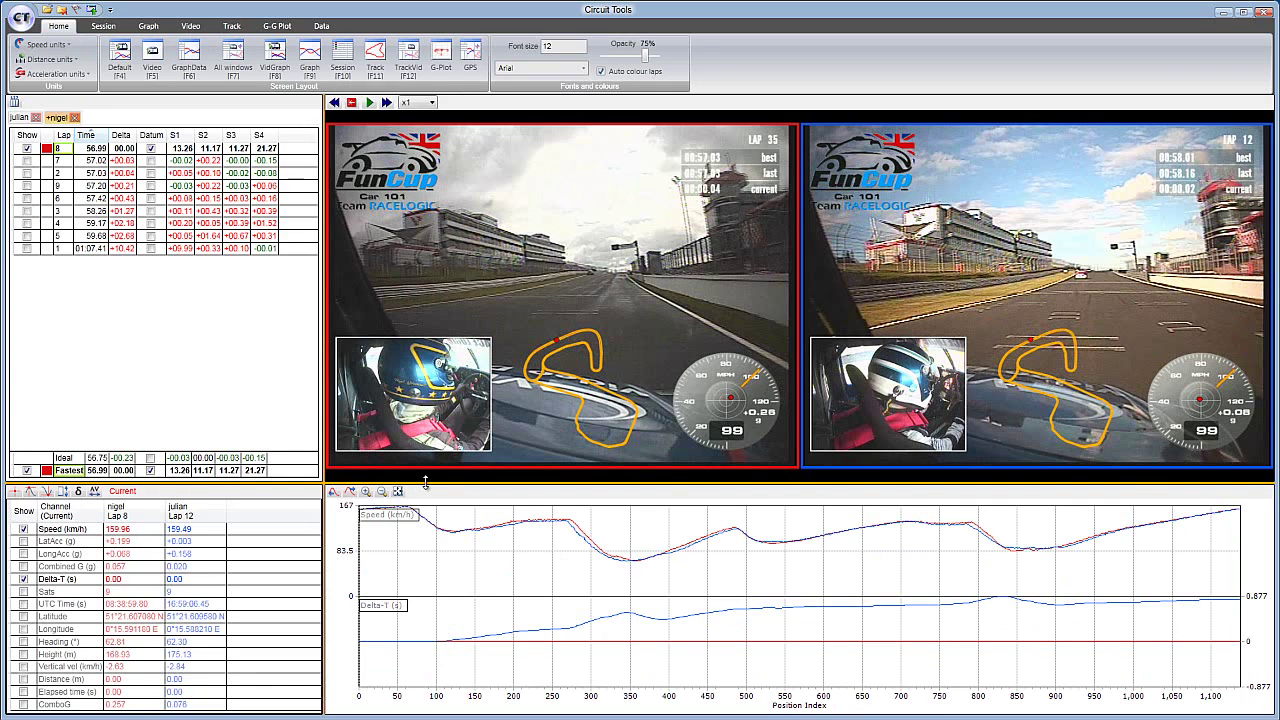
pyautogui.moveTo(426, 483); pyautogui.dragTo(431, 401)
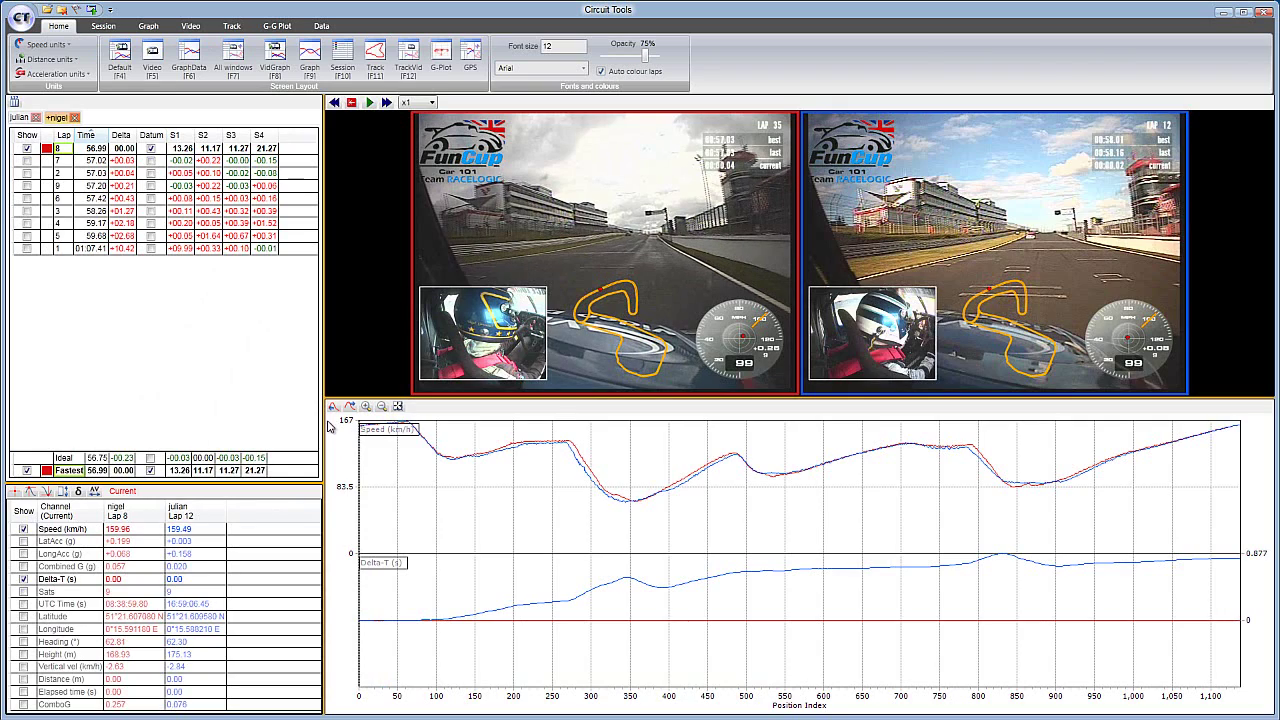
pyautogui.moveTo(327, 425); pyautogui.dragTo(387, 421)
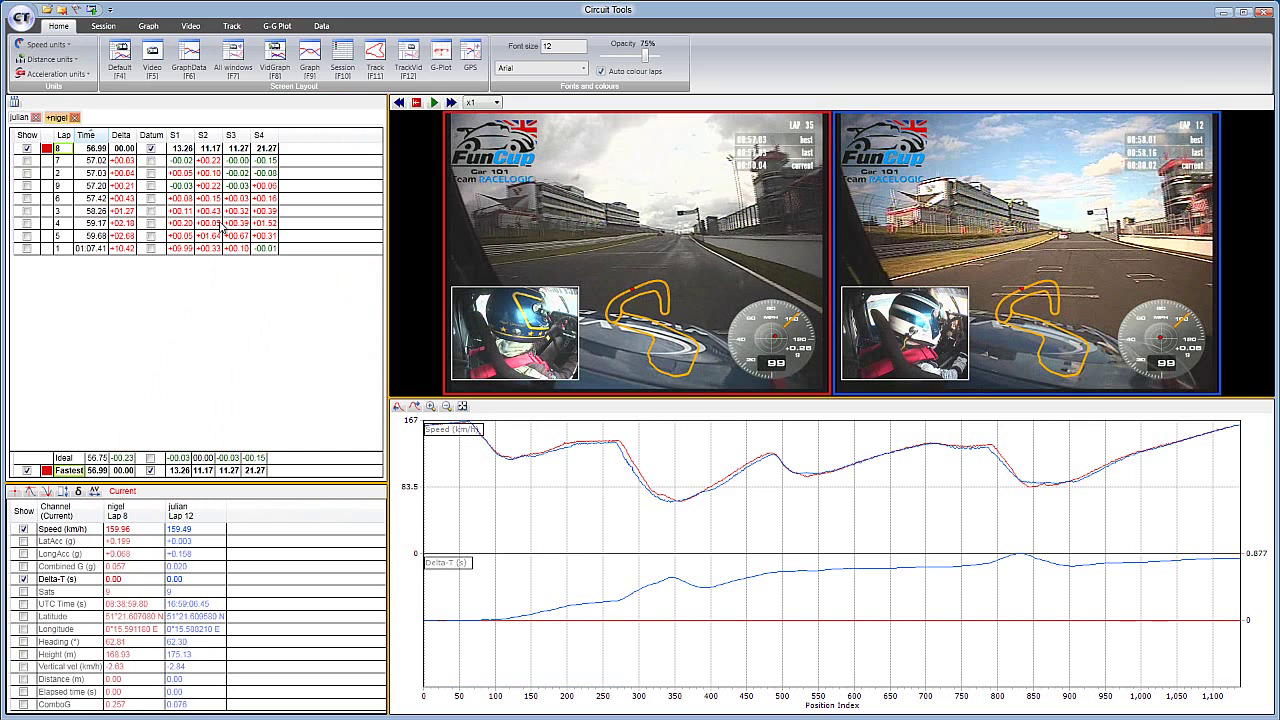
pyautogui.click(119, 68)
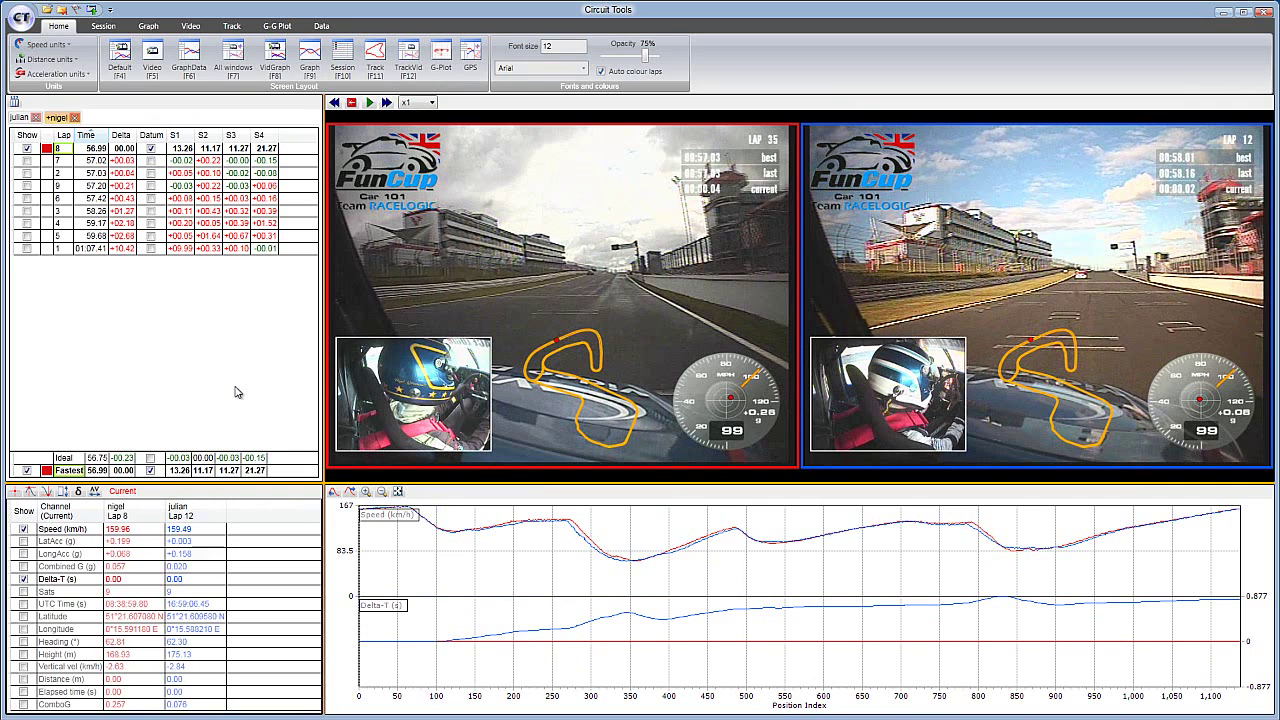
# - Scrub both videos along the speed graph to positions 150, 250, 450 and 820, stepping frames
pyautogui.click(474, 563)
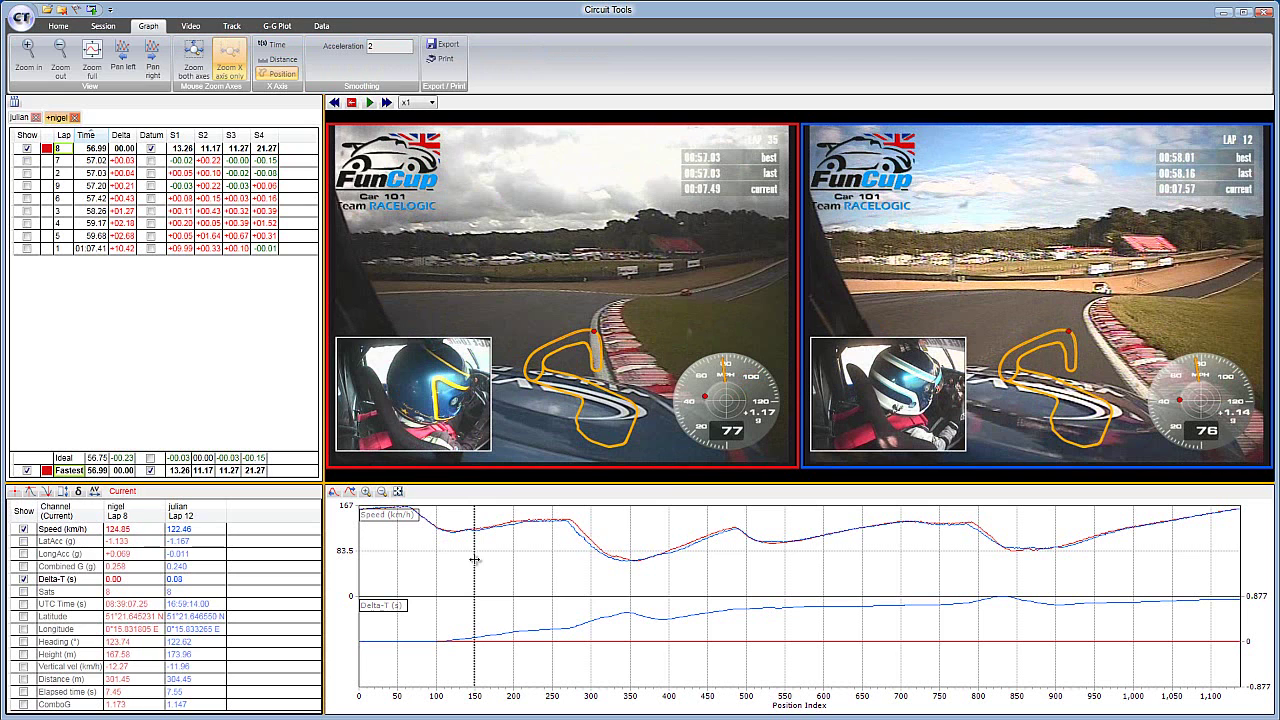
pyautogui.click(552, 567)
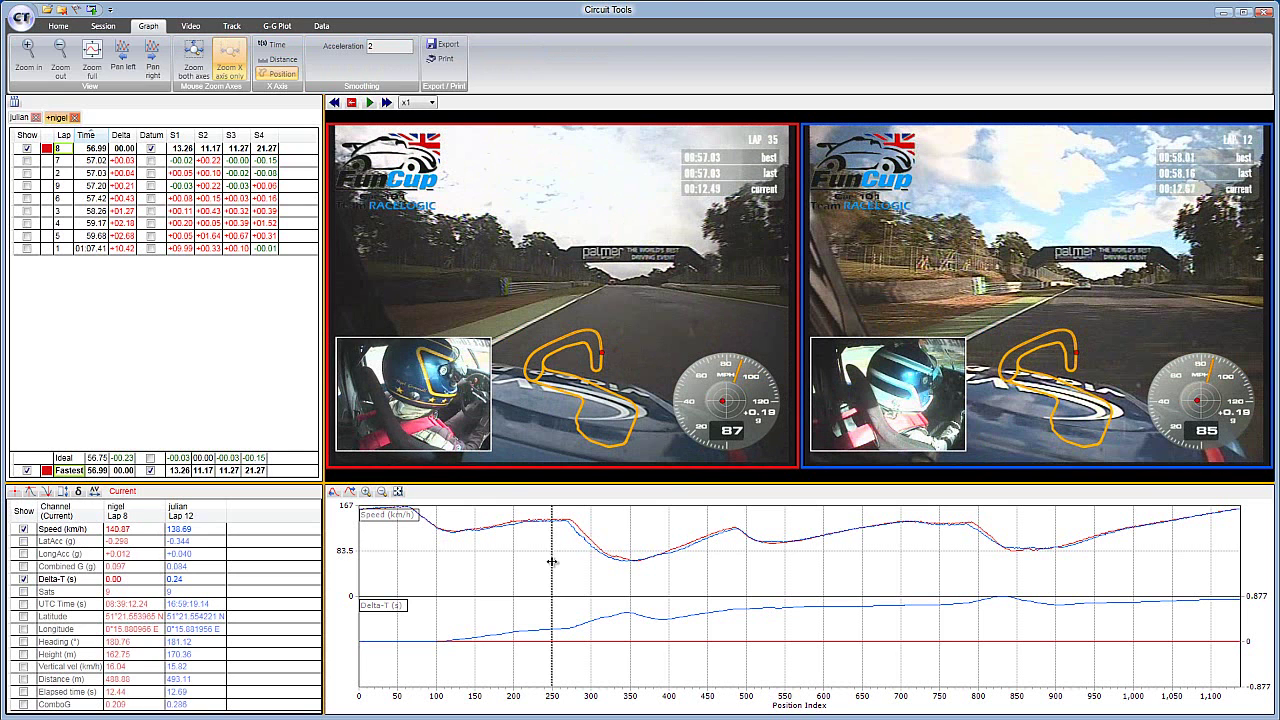
pyautogui.click(707, 576)
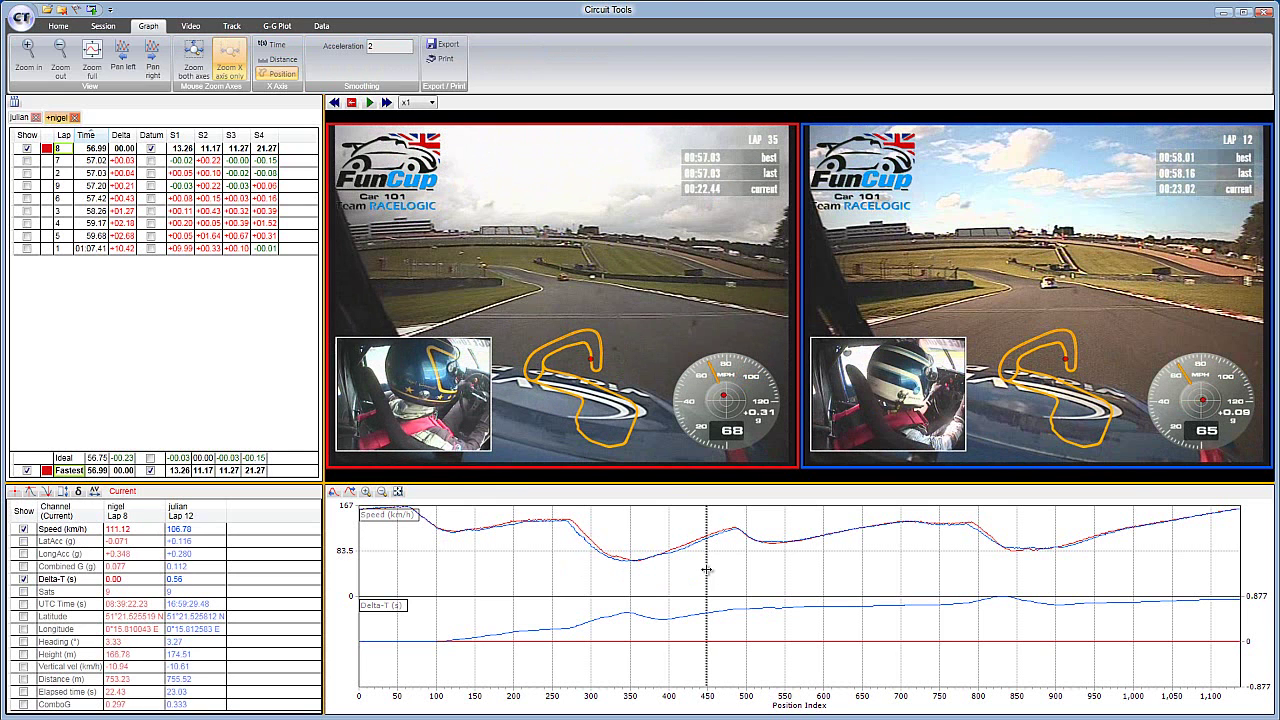
pyautogui.click(827, 570)
pyautogui.click(995, 561)
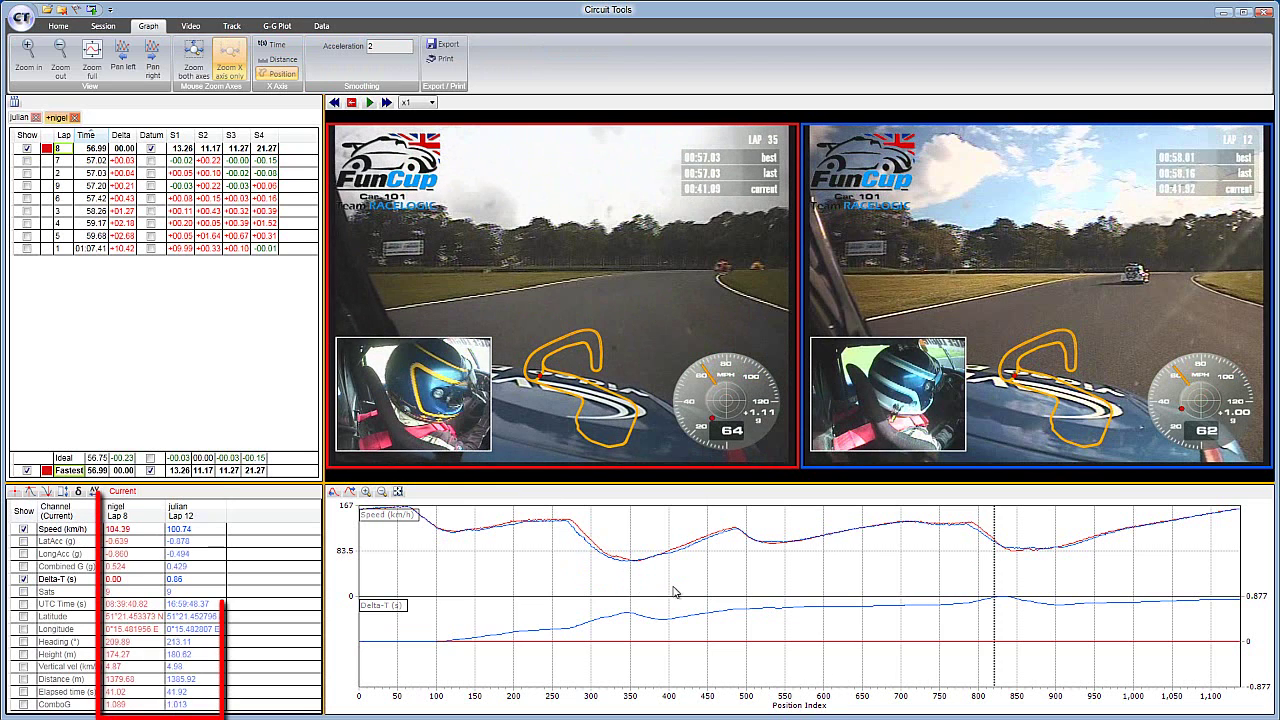
pyautogui.press('Left')
pyautogui.press('Left')
pyautogui.press('Left')
pyautogui.press('Left')
pyautogui.press('Left')
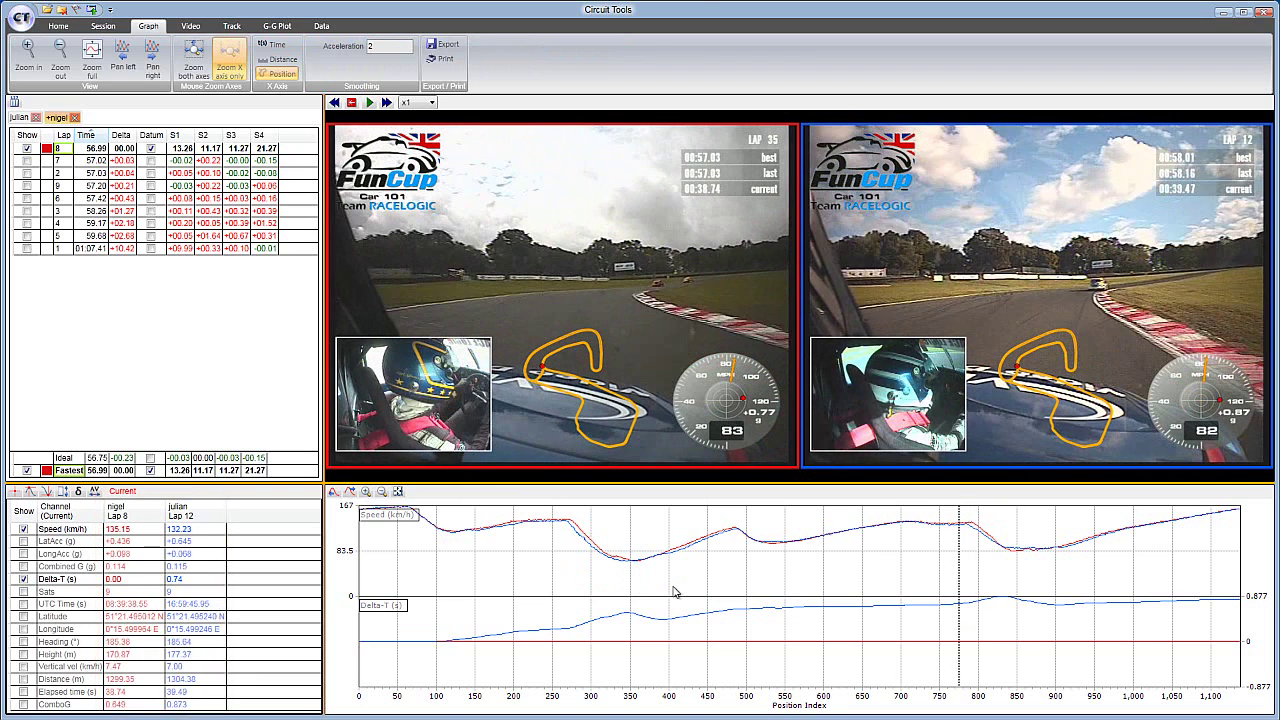
pyautogui.press('space')
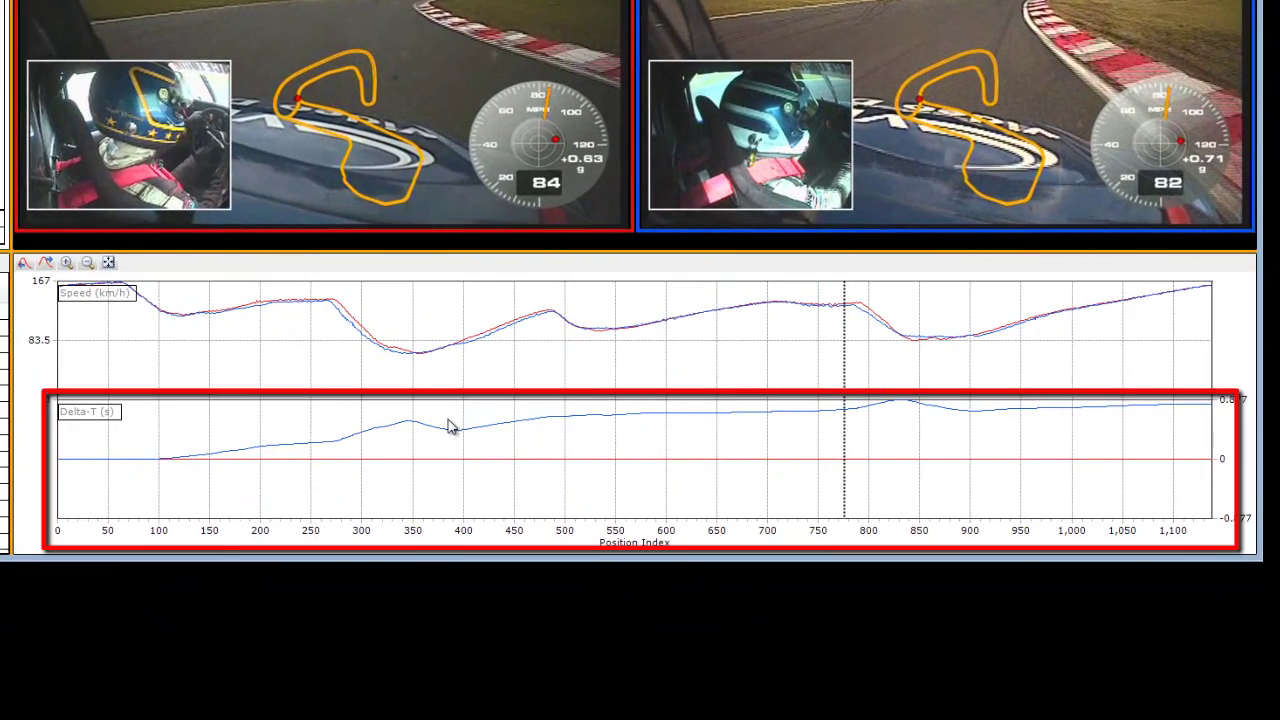
# - Jump both videos to positions 390, 325, the slowest corner, the bridge at 265, then 490
pyautogui.click(454, 420)
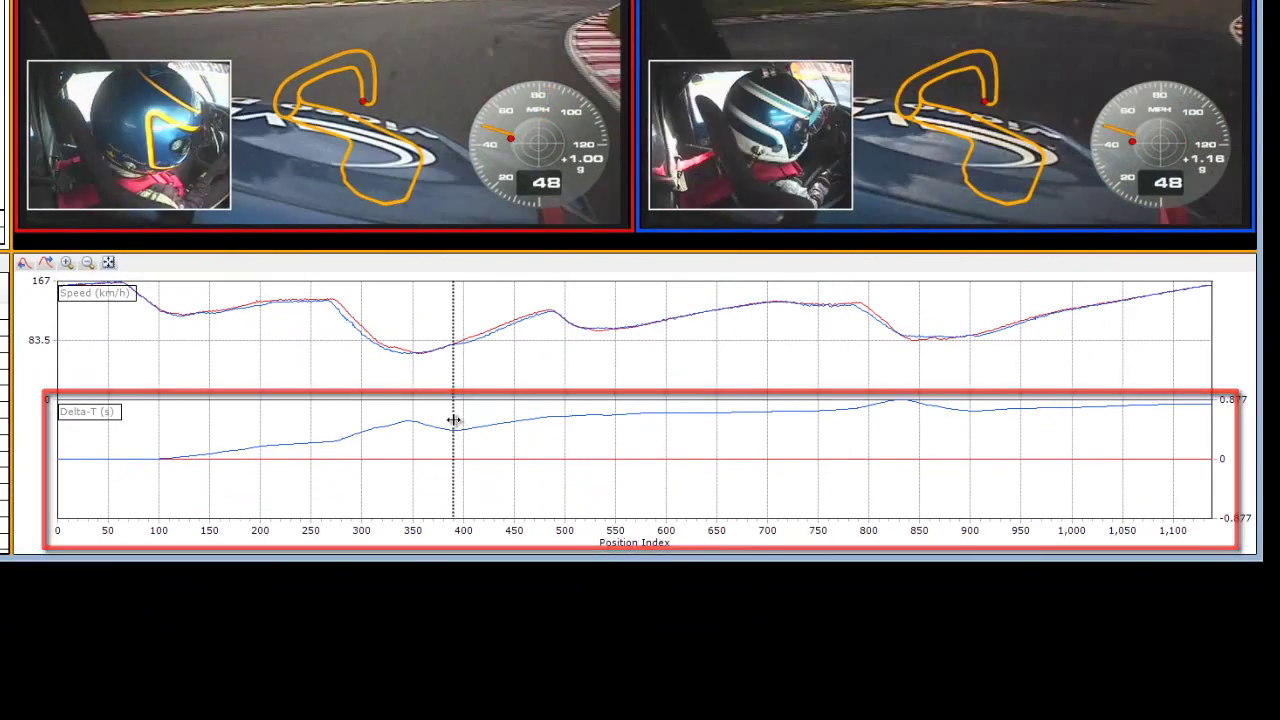
pyautogui.click(388, 428)
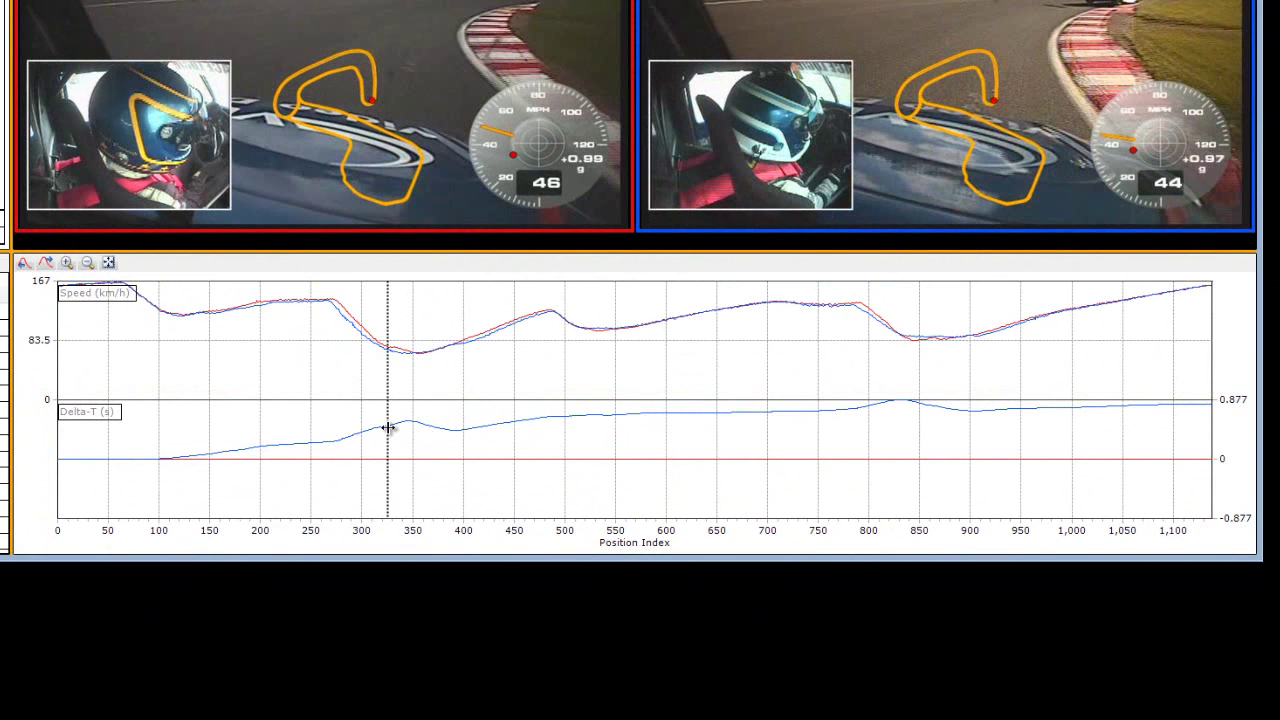
pyautogui.click(454, 428)
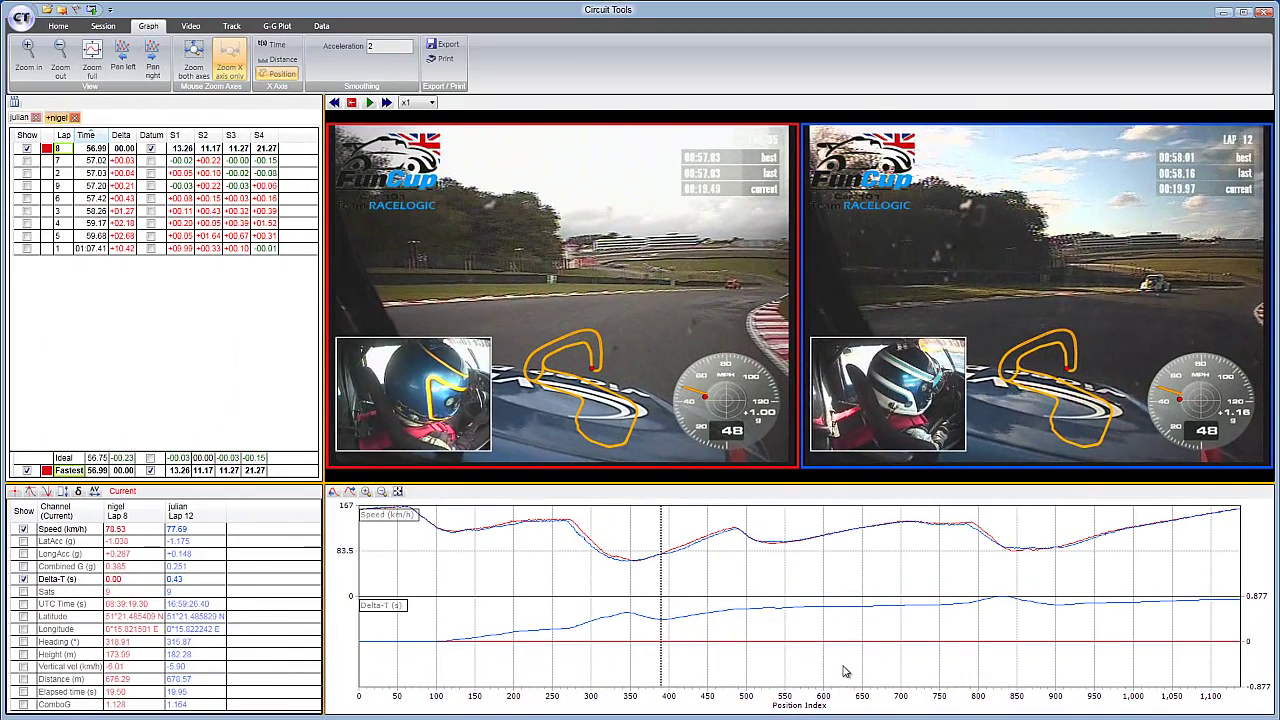
pyautogui.click(566, 637)
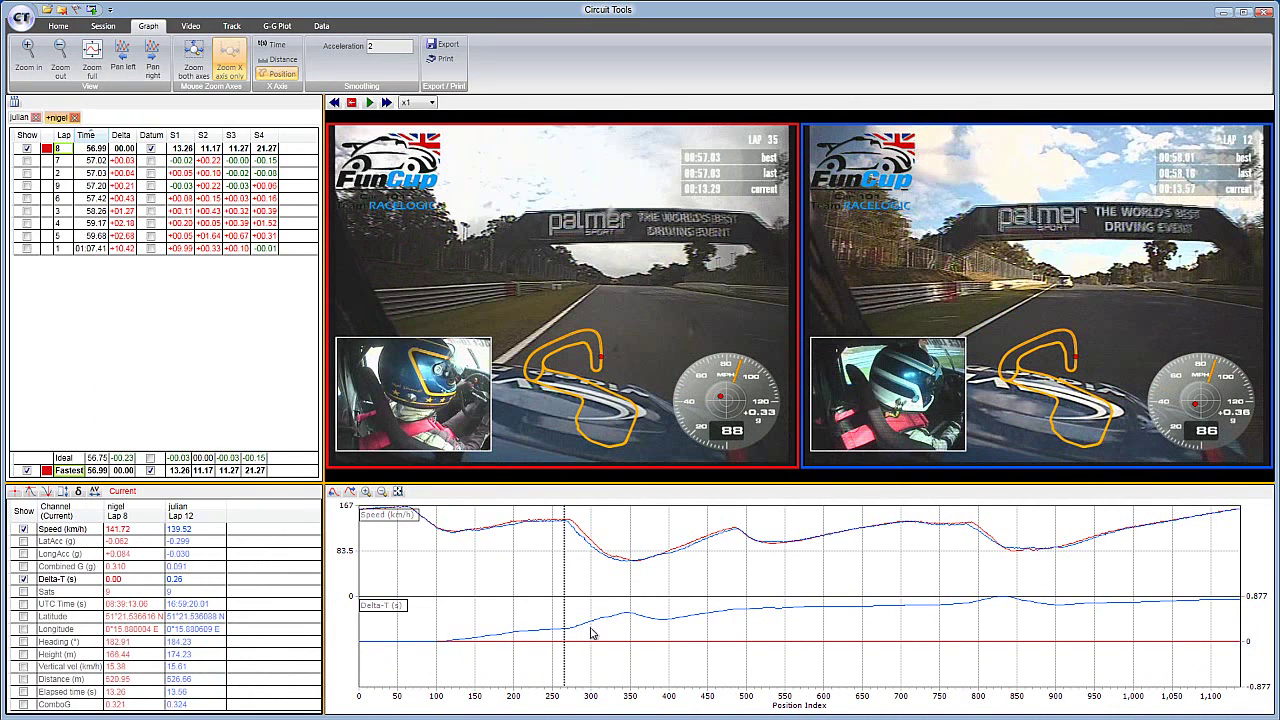
pyautogui.click(735, 533)
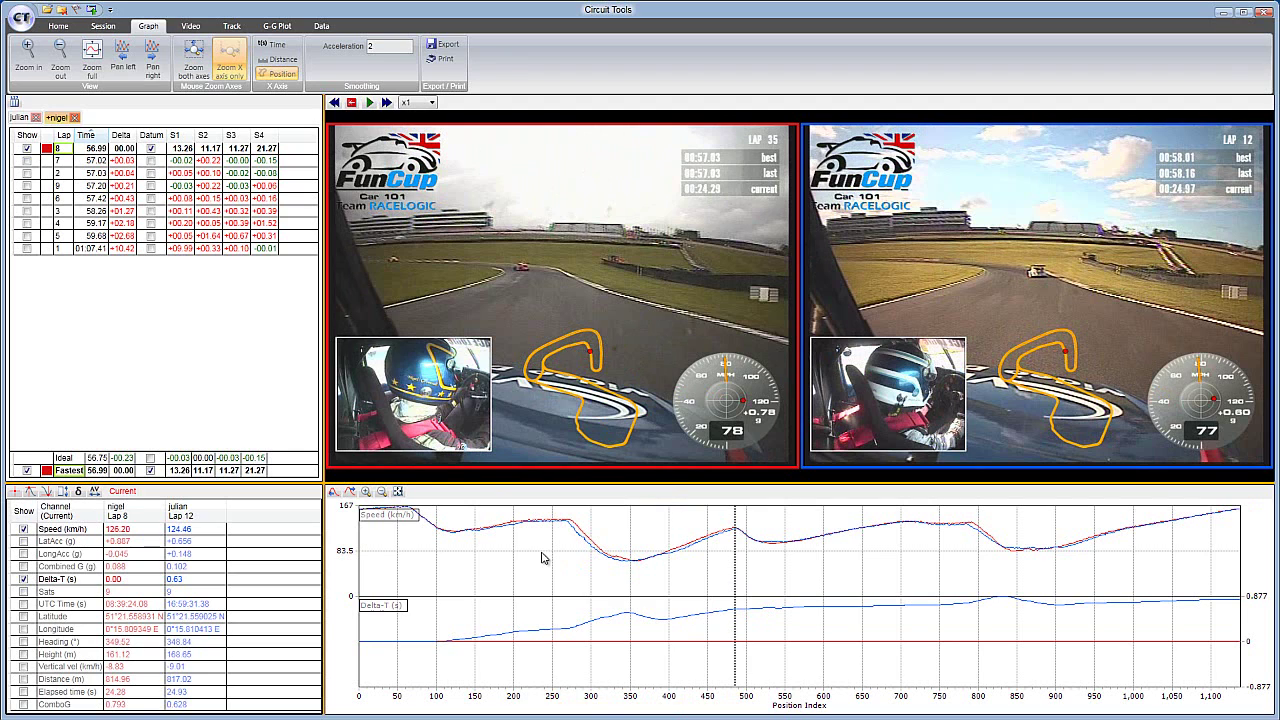
# - Zoom the speed graph to the 440–575 section and pan toward earlier positions
pyautogui.moveTo(498, 563); pyautogui.dragTo(831, 563)
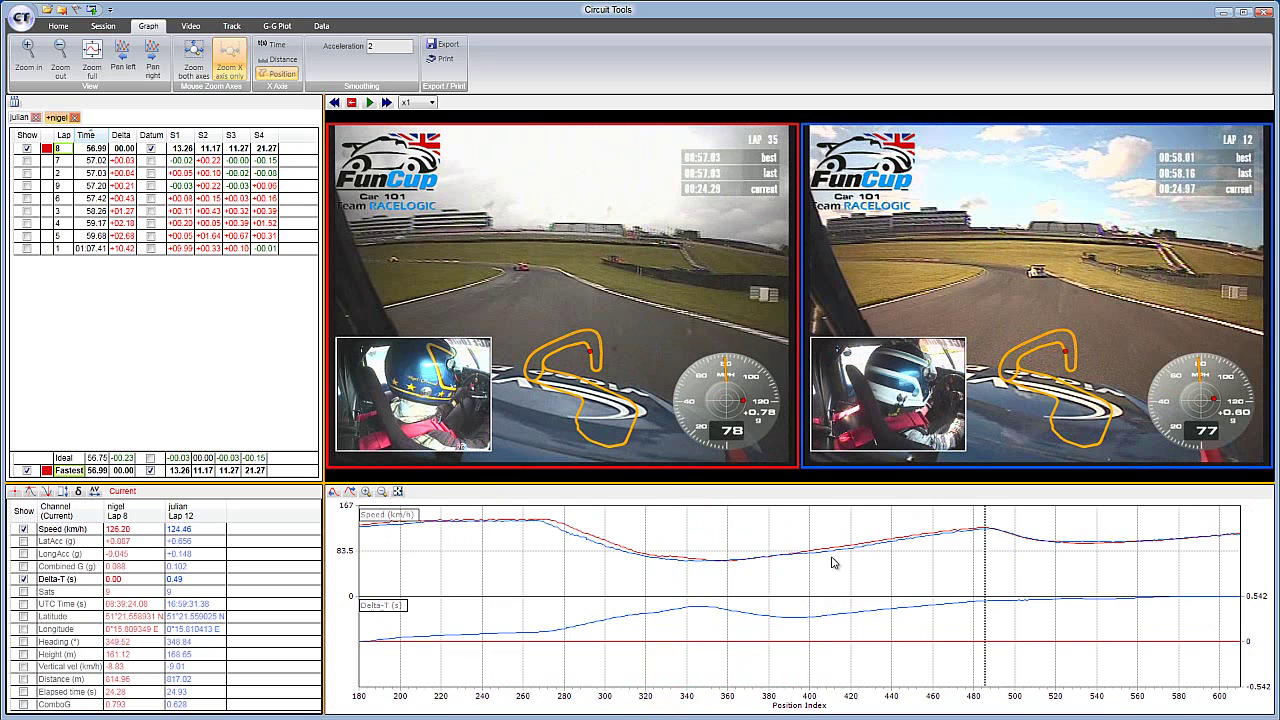
pyautogui.moveTo(925, 588); pyautogui.dragTo(806, 571)
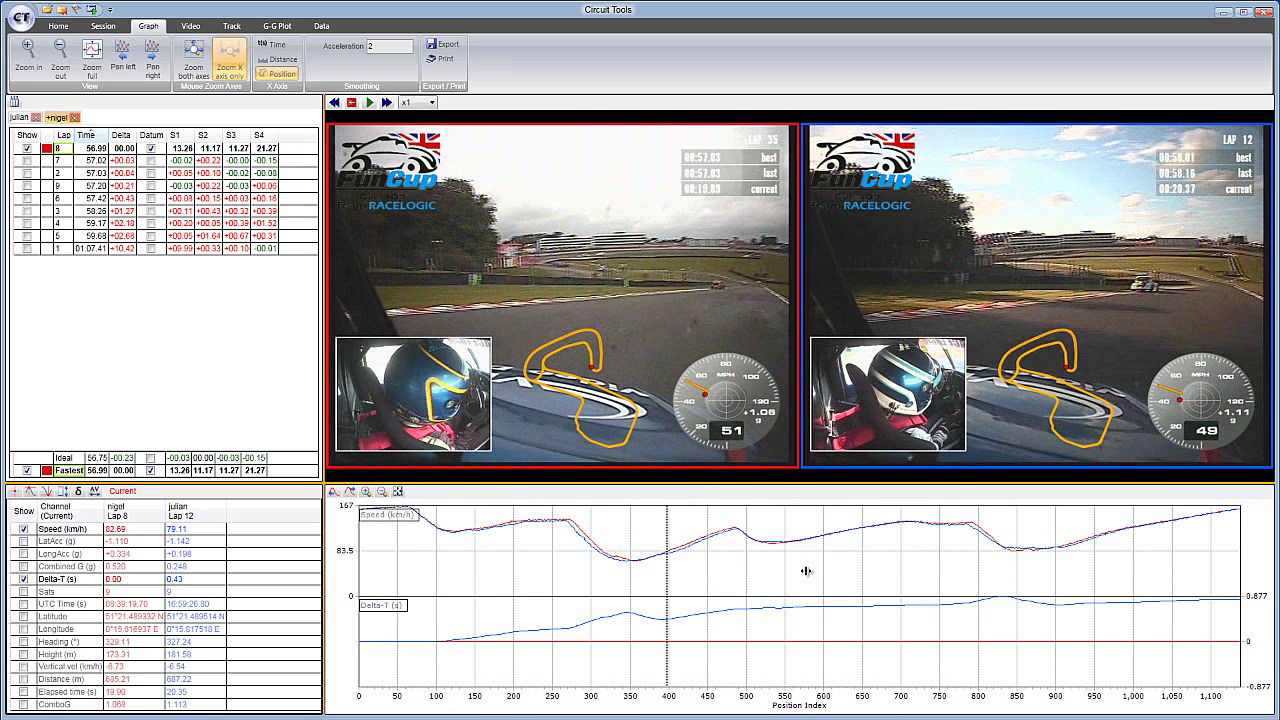
pyautogui.moveTo(697, 550); pyautogui.dragTo(805, 565)
pyautogui.moveTo(666, 580); pyautogui.dragTo(1023, 577)
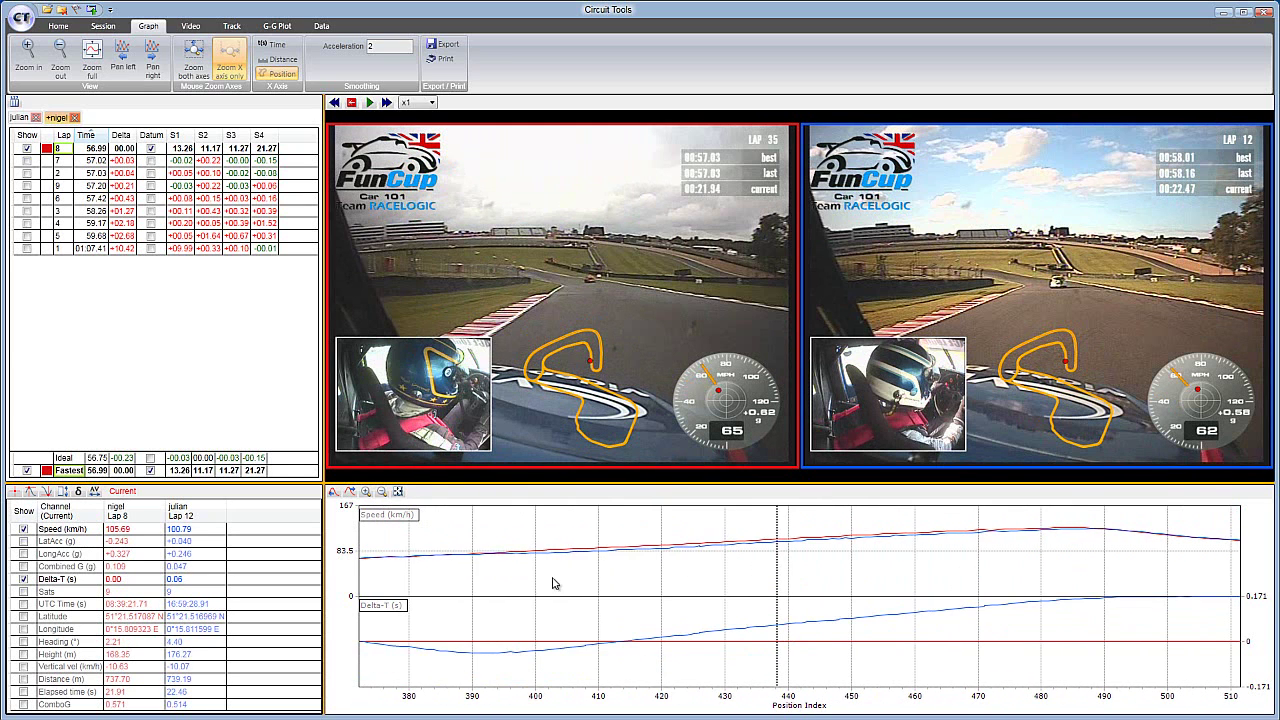
pyautogui.moveTo(551, 583); pyautogui.dragTo(610, 580)
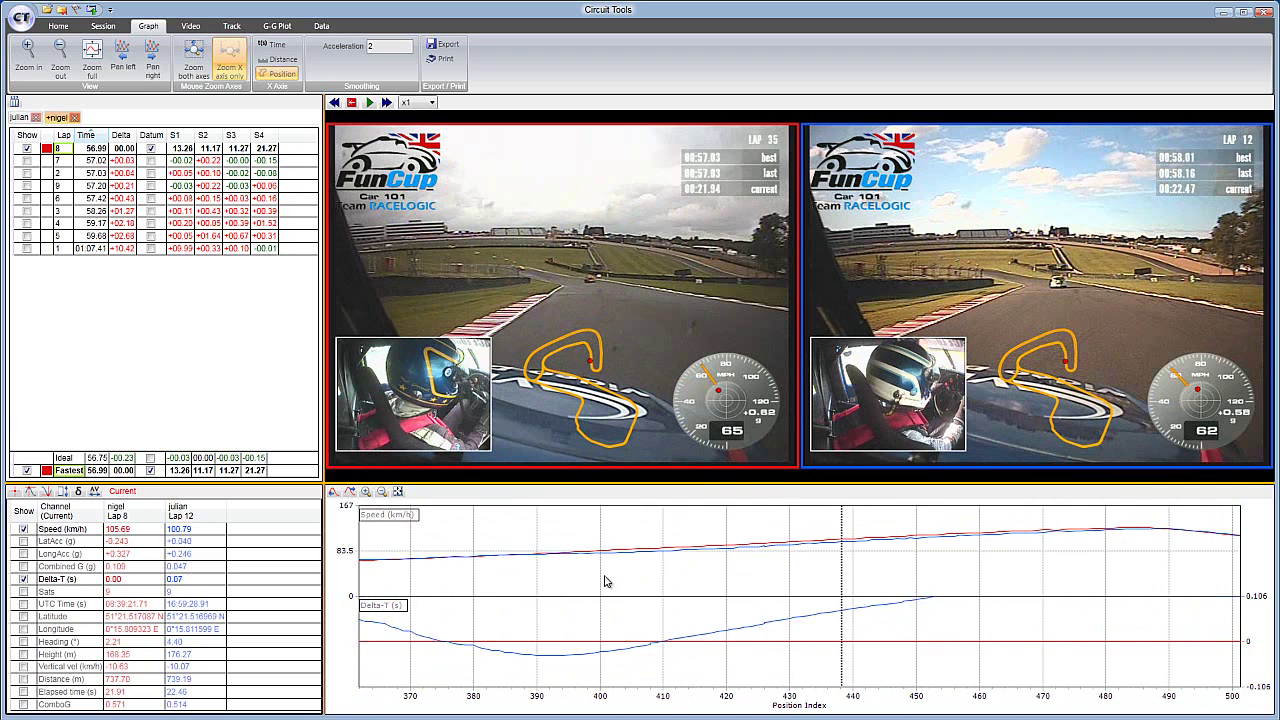
# - Sync both laps to position 425, play and pause them, and list the playback speeds
pyautogui.click(364, 650)
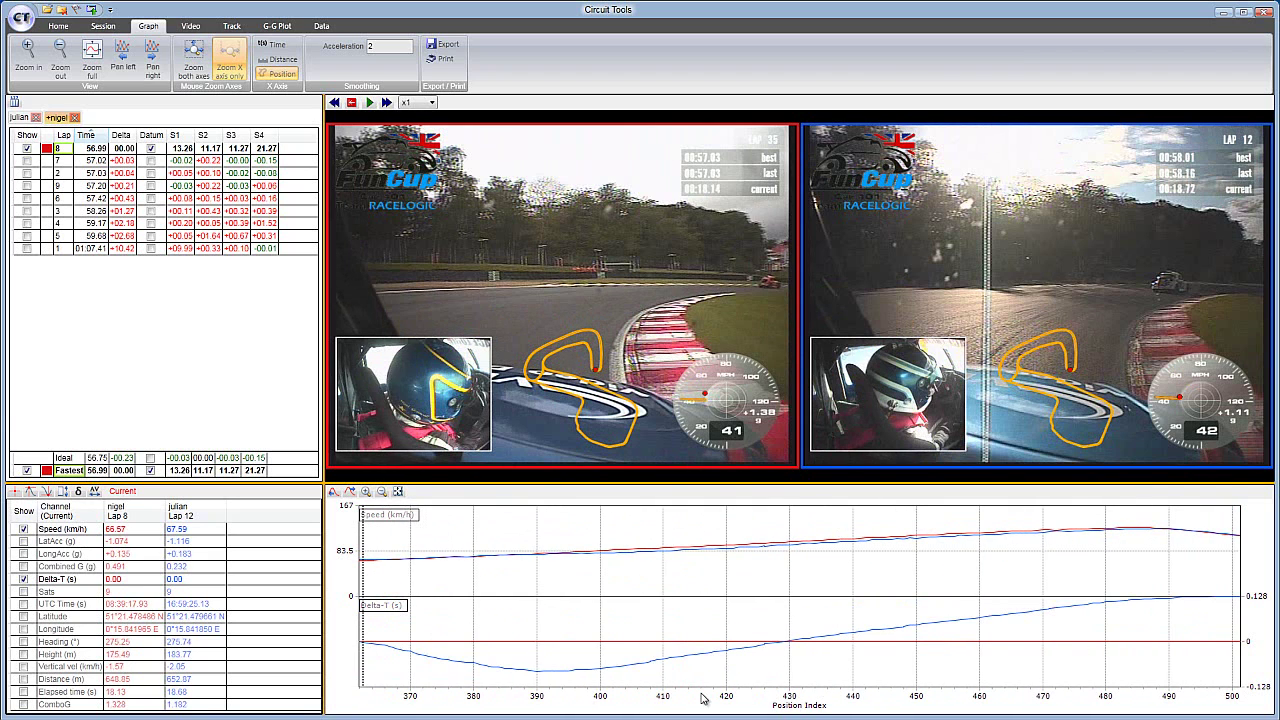
pyautogui.click(751, 645)
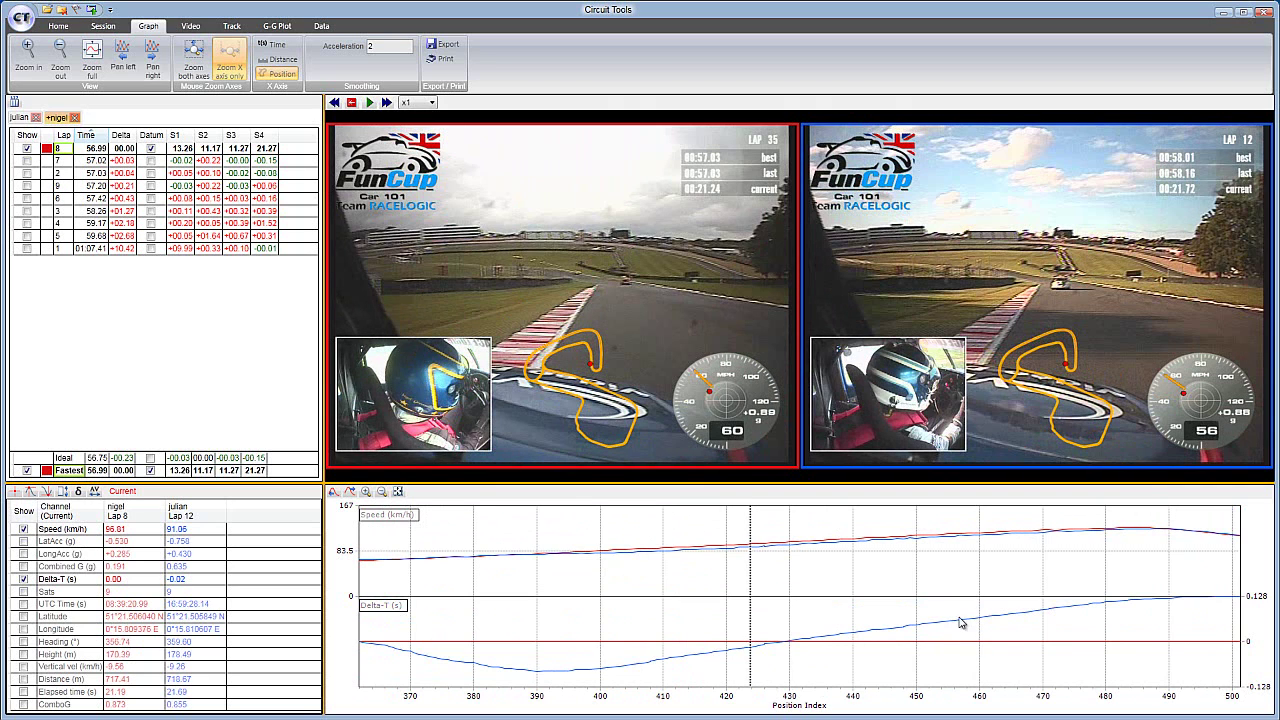
pyautogui.press('space')
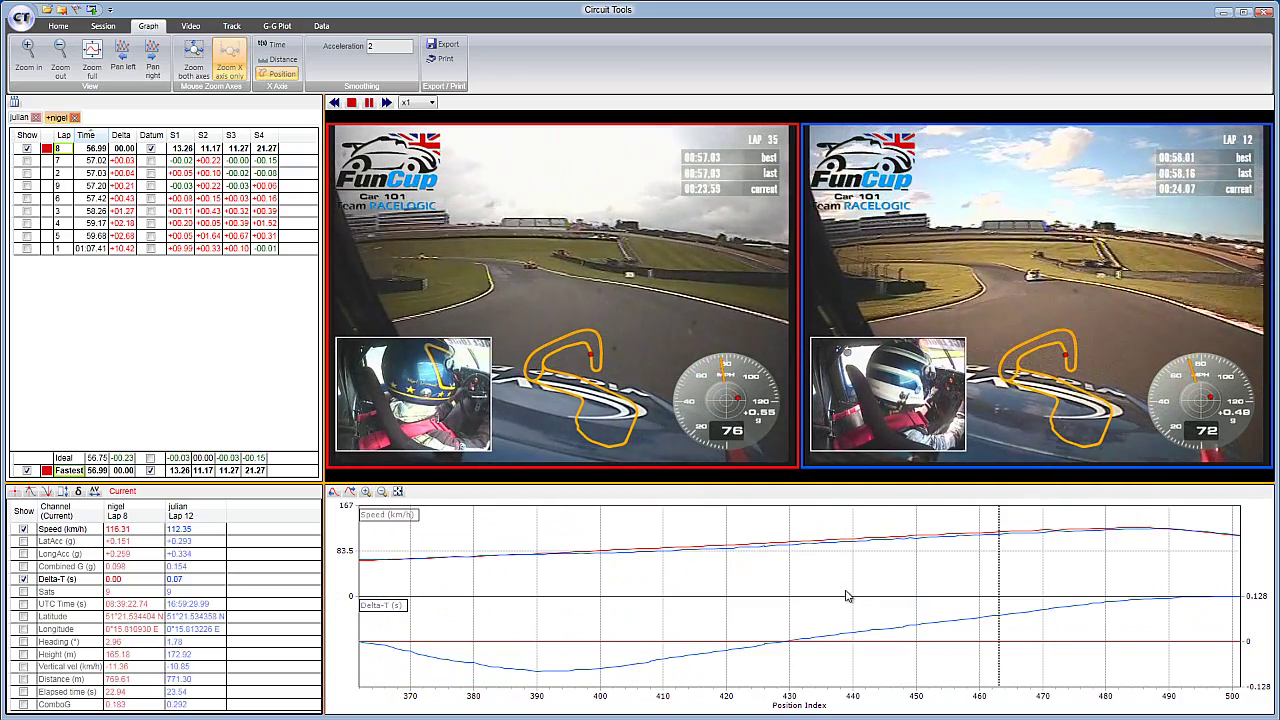
pyautogui.press('space')
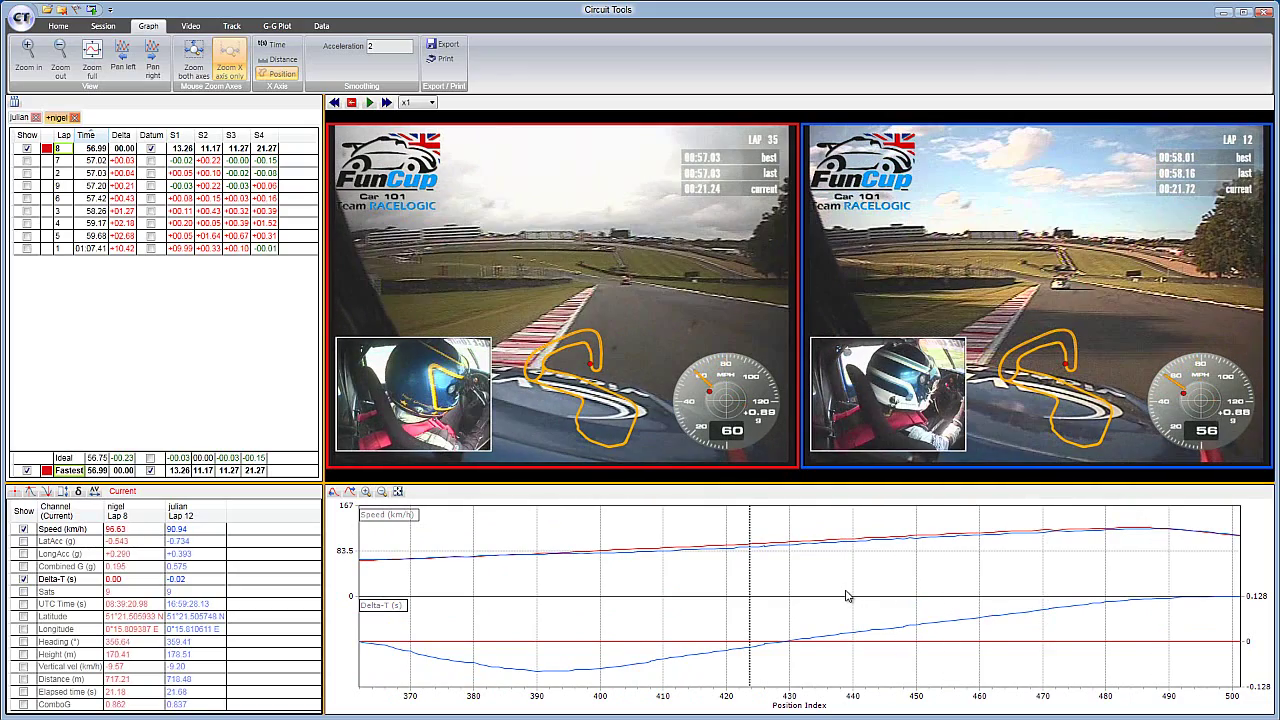
pyautogui.click(430, 103)
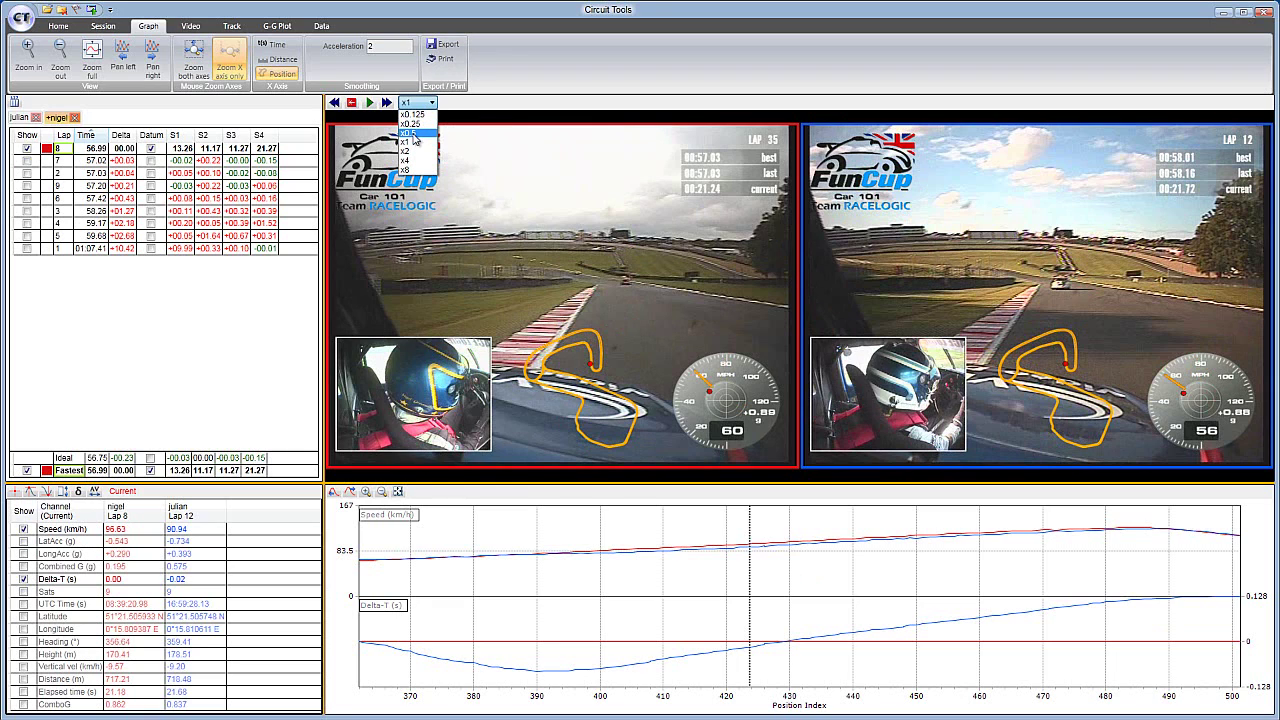
# - Set playback to x0.5, zoom the graph to the whole lap, then play and pause both laps
pyautogui.click(410, 133)
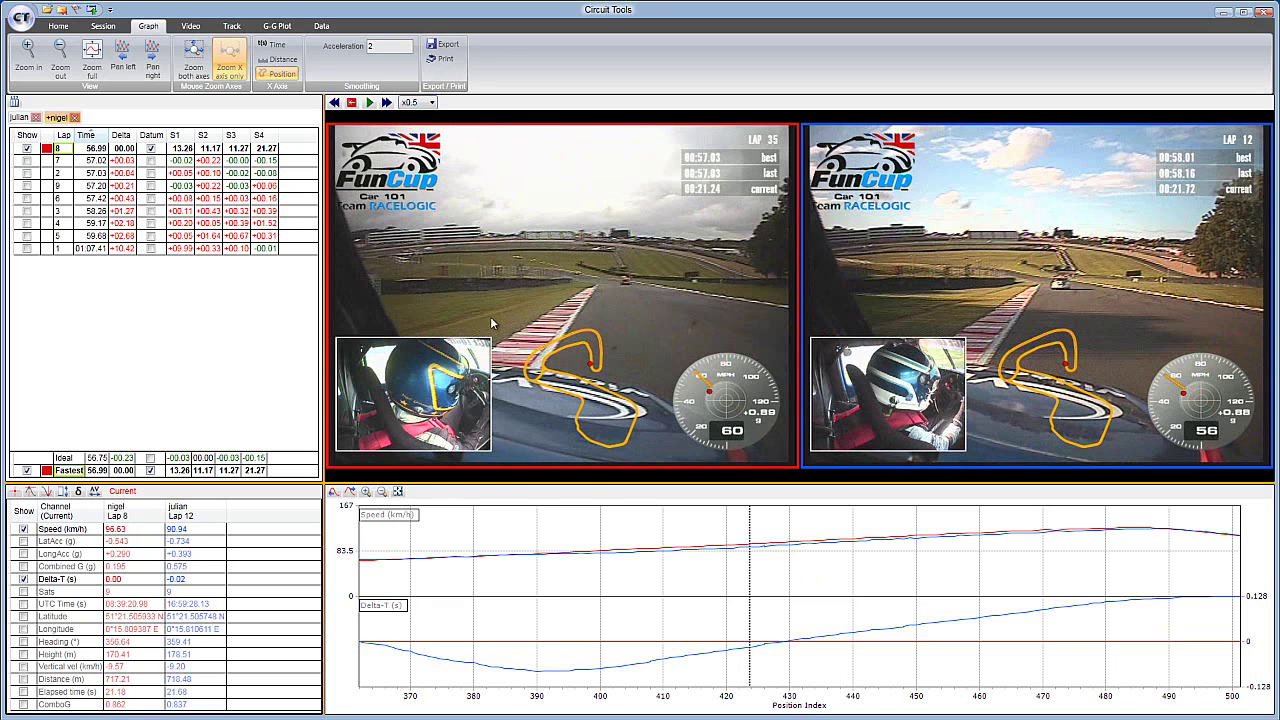
pyautogui.doubleClick(600, 536)
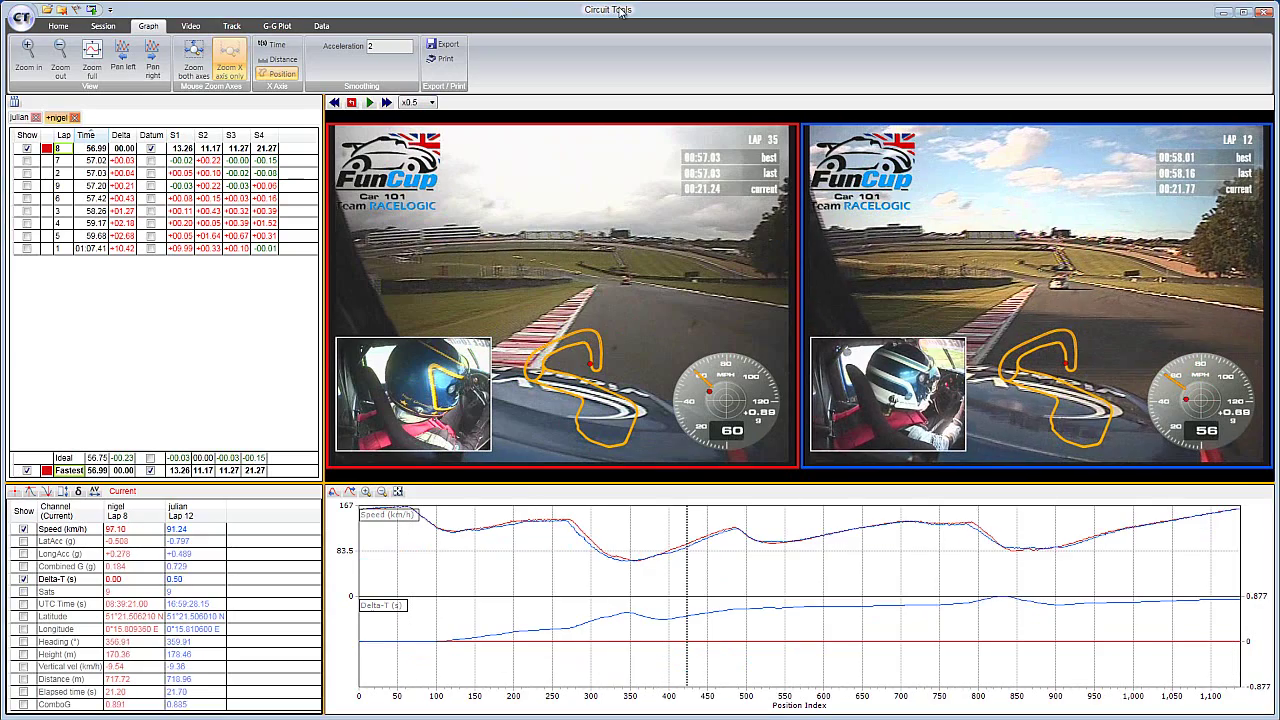
pyautogui.press('space')
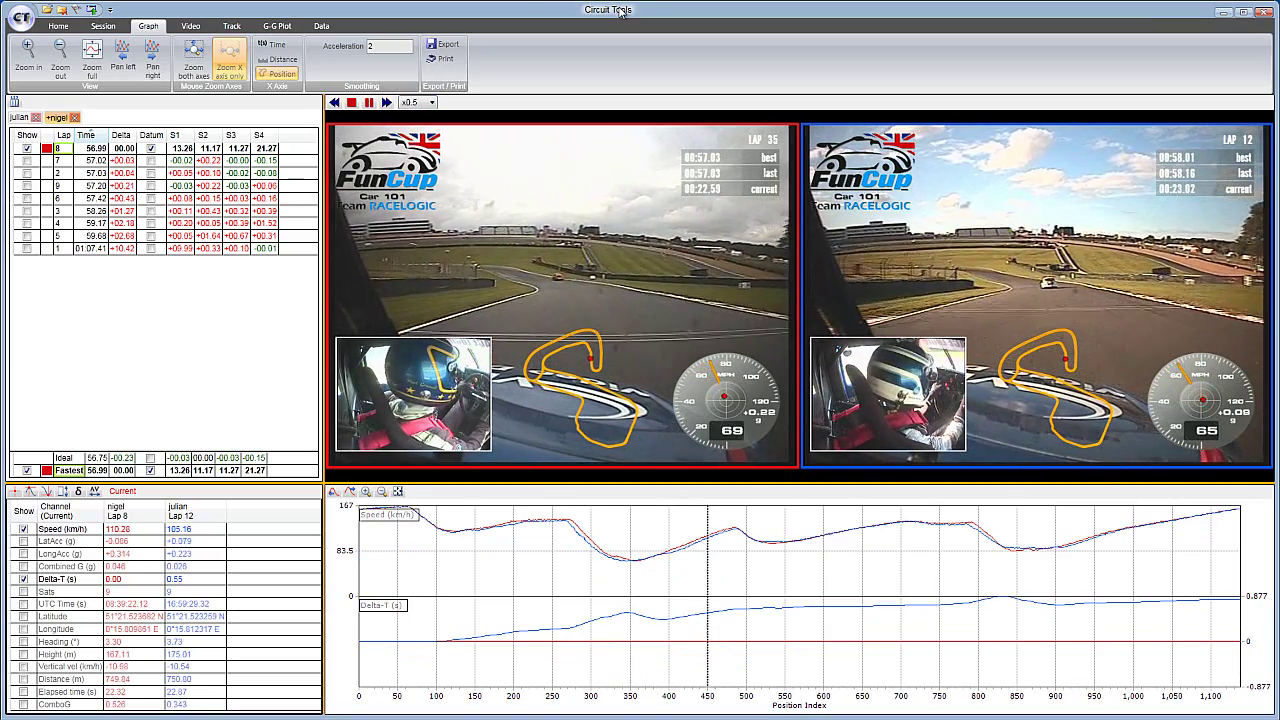
pyautogui.press('space')
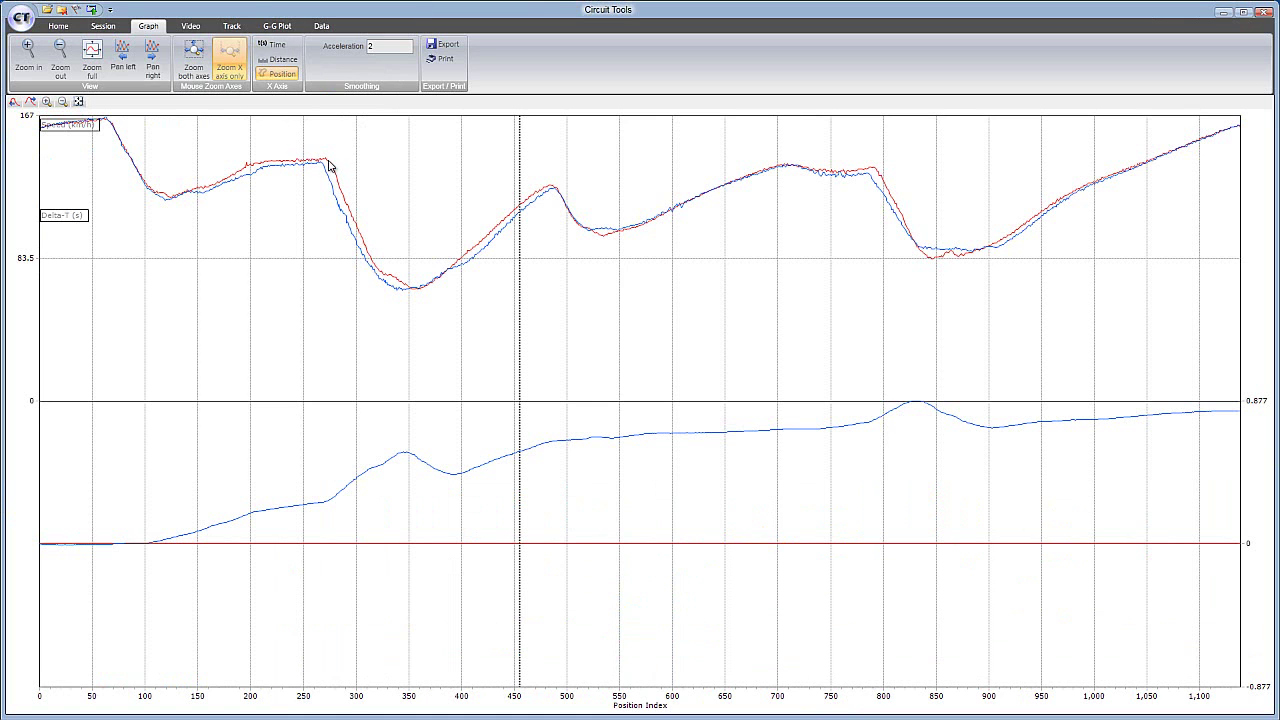
# - Place the graph marker at the braking point near position 270
pyautogui.click(321, 170)
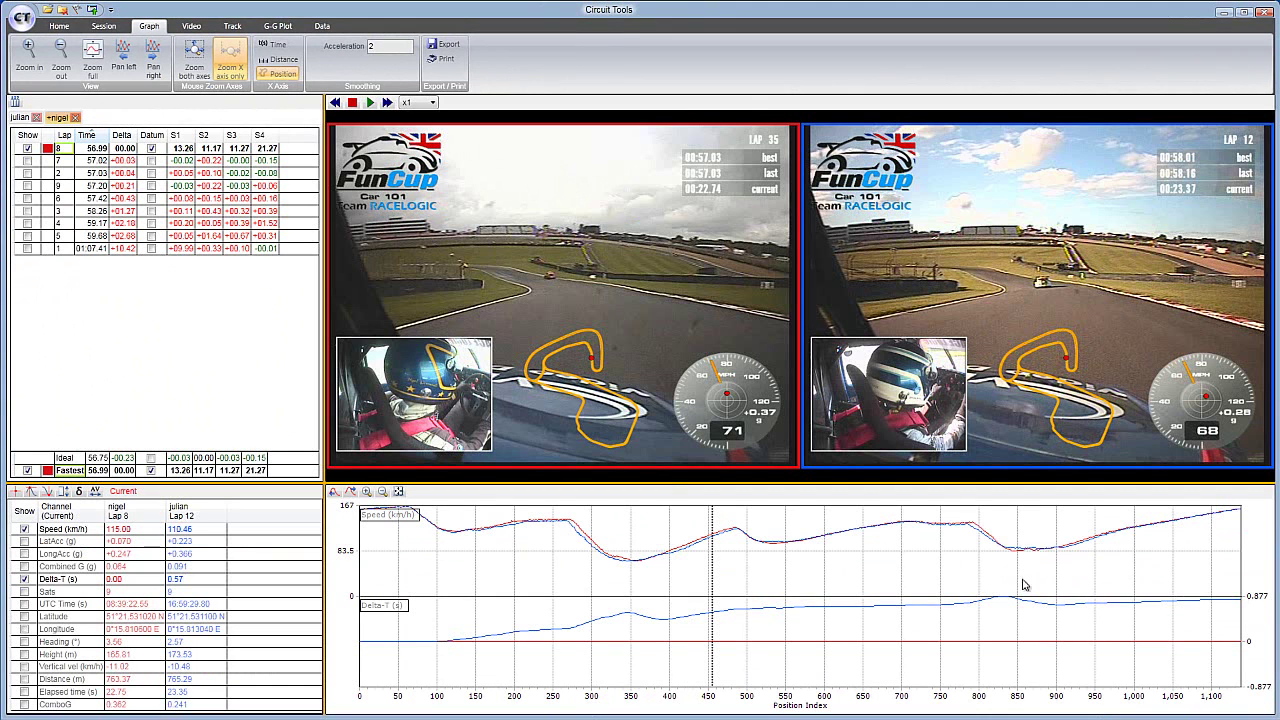
# - Scrub both laps from the braking point near position 270 to the slowest point near 355
pyautogui.click(567, 527)
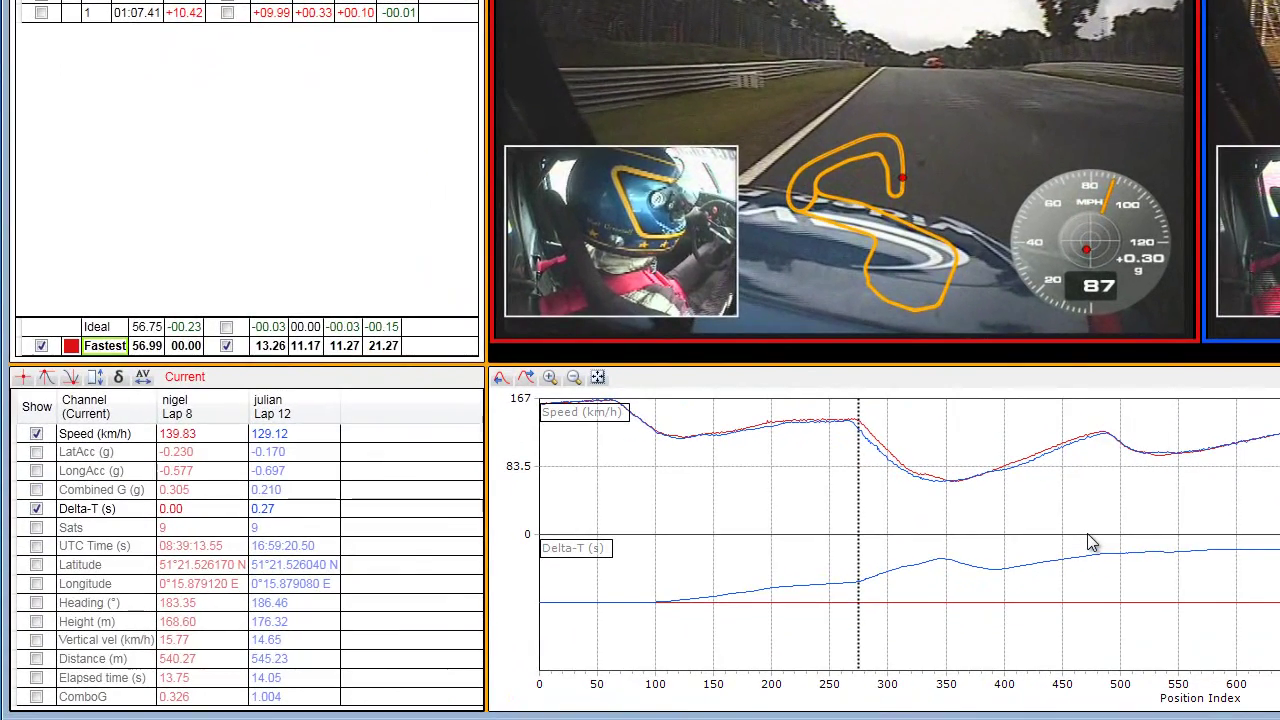
pyautogui.click(955, 478)
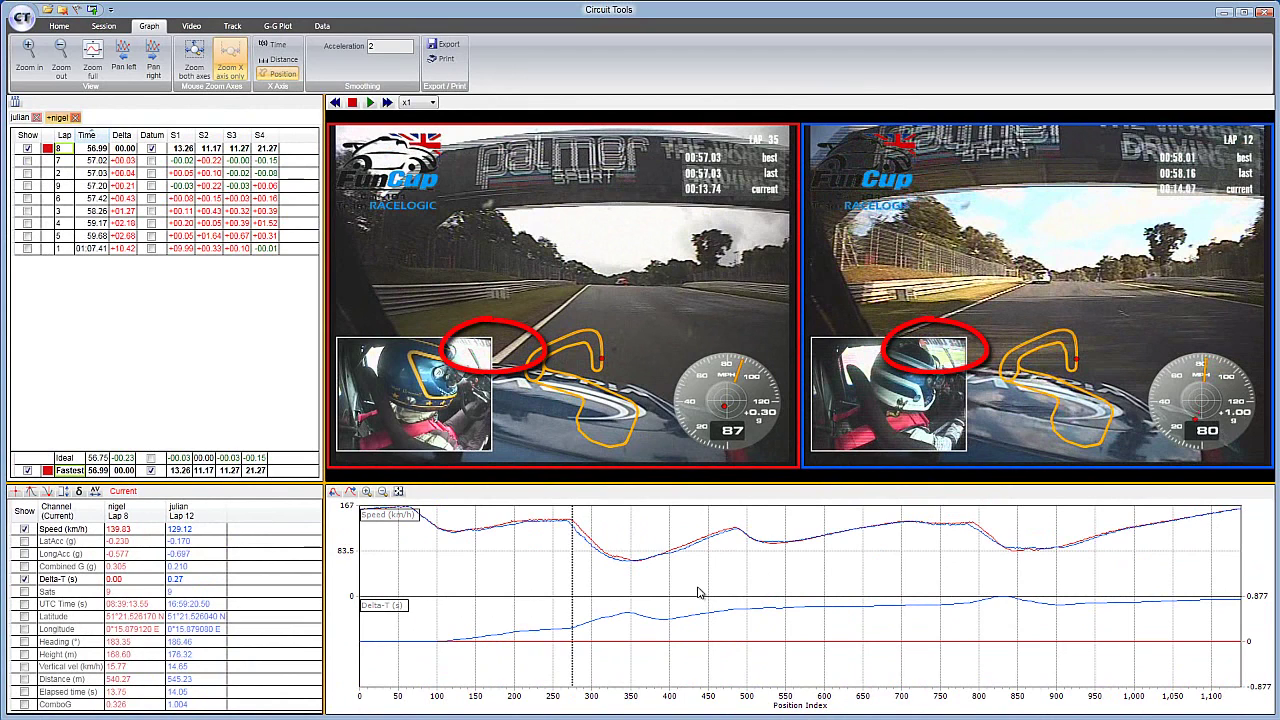
pyautogui.click(637, 563)
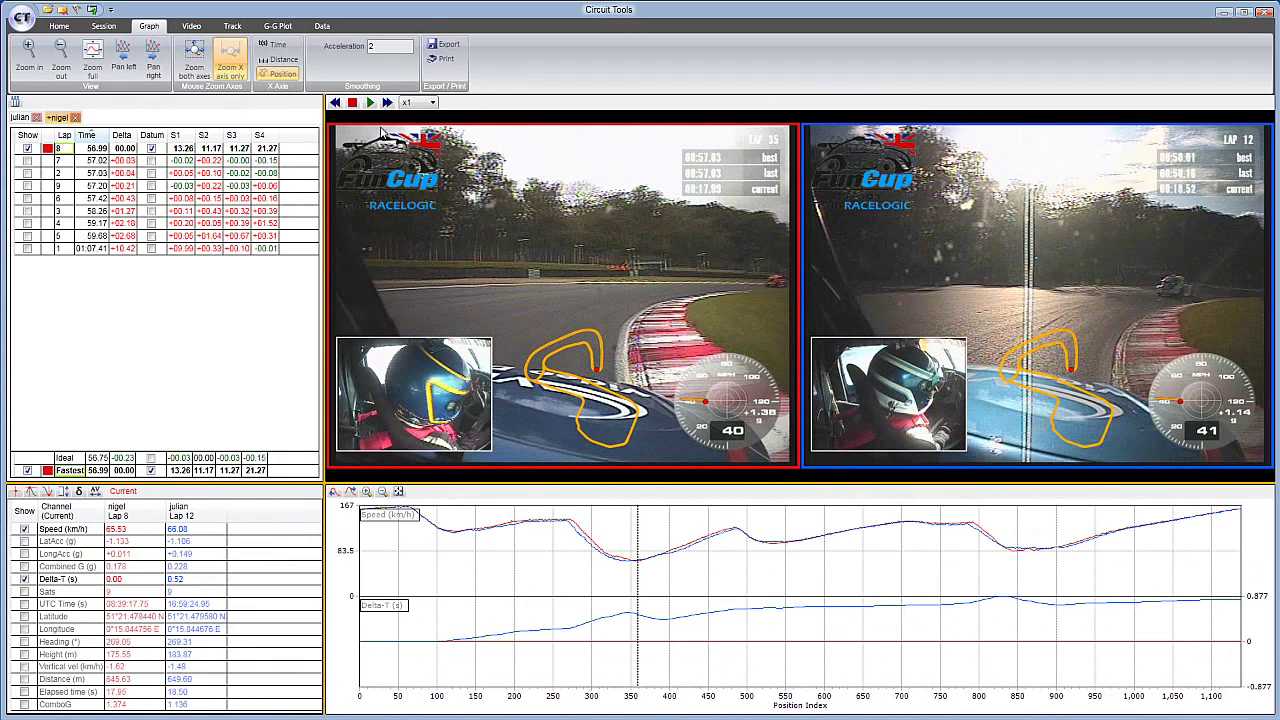
# - Play the corner at x0.5 speed with repeated pauses, then show only the whole-lap graphs
pyautogui.click(420, 102)
pyautogui.click(424, 140)
pyautogui.click(527, 206)
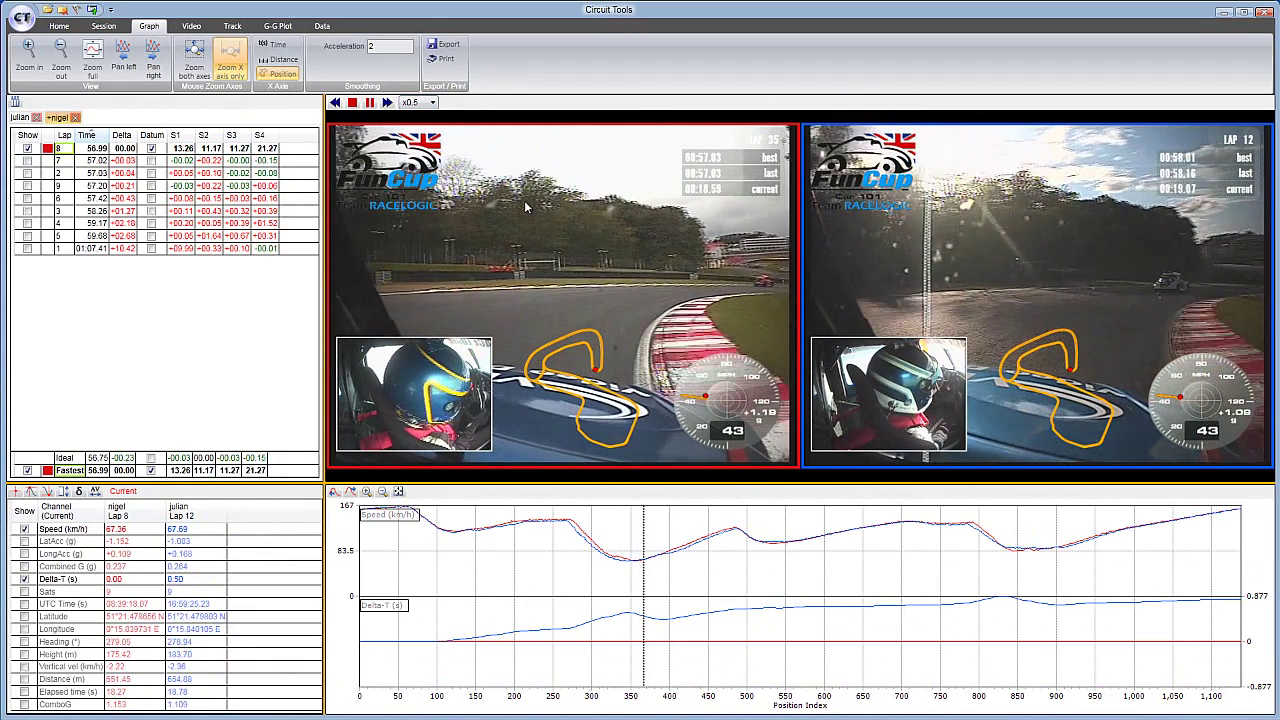
pyautogui.click(527, 206)
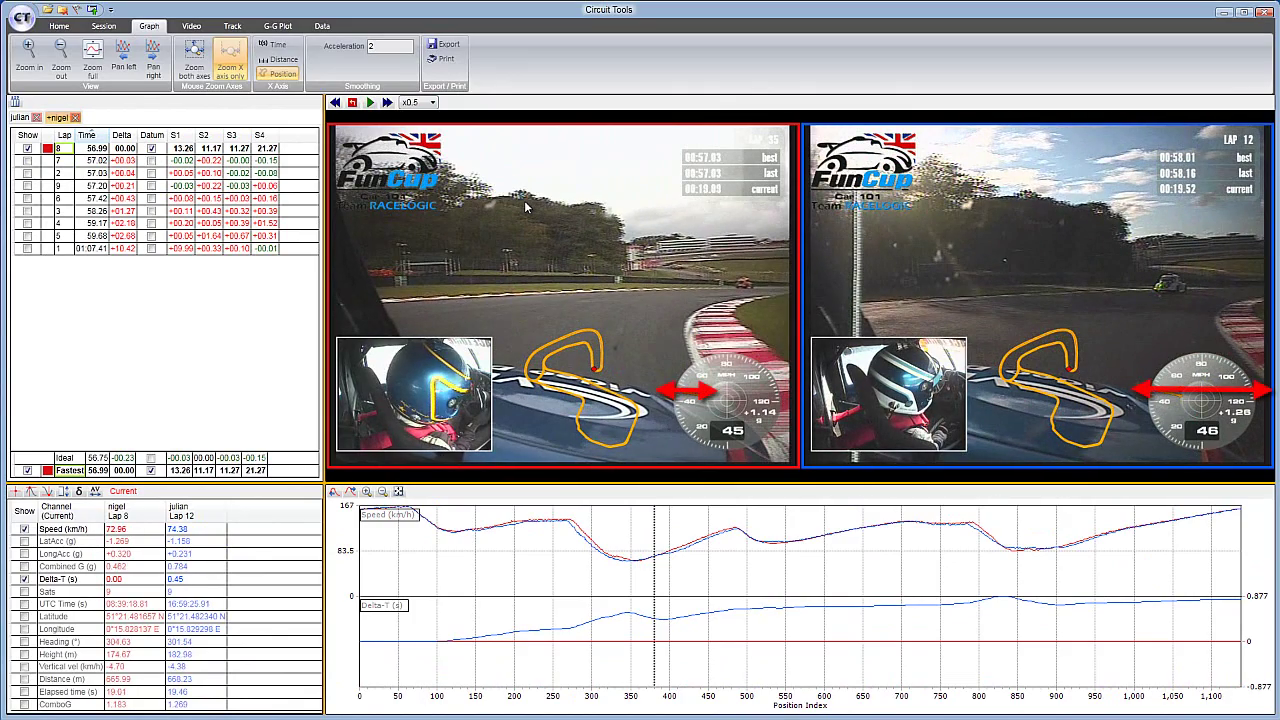
pyautogui.click(527, 206)
pyautogui.click(527, 206)
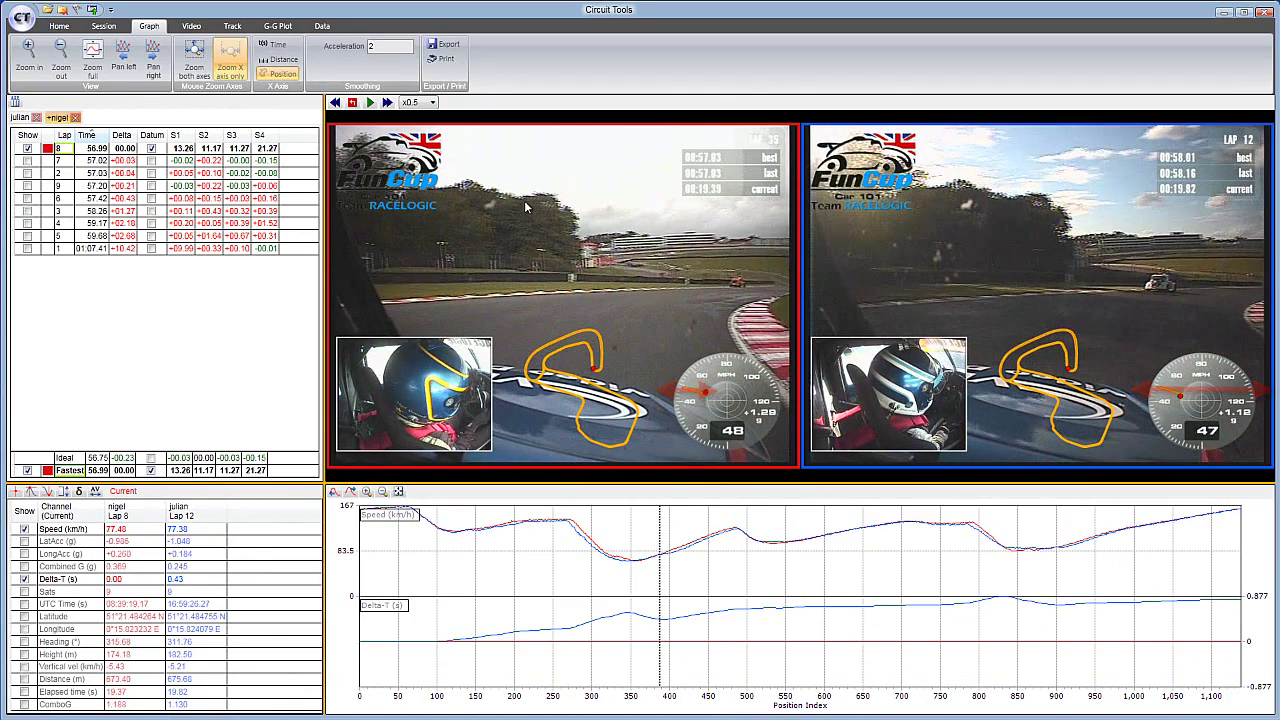
pyautogui.click(527, 206)
pyautogui.click(527, 206)
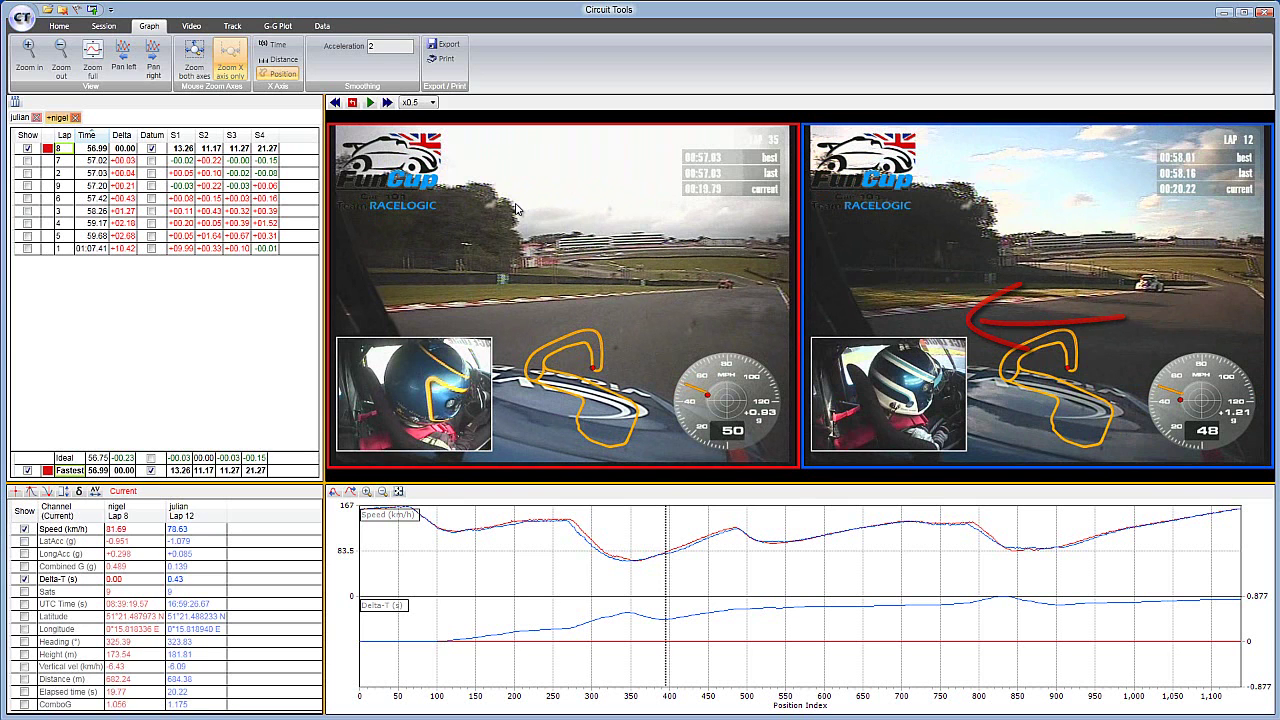
pyautogui.press('F9')
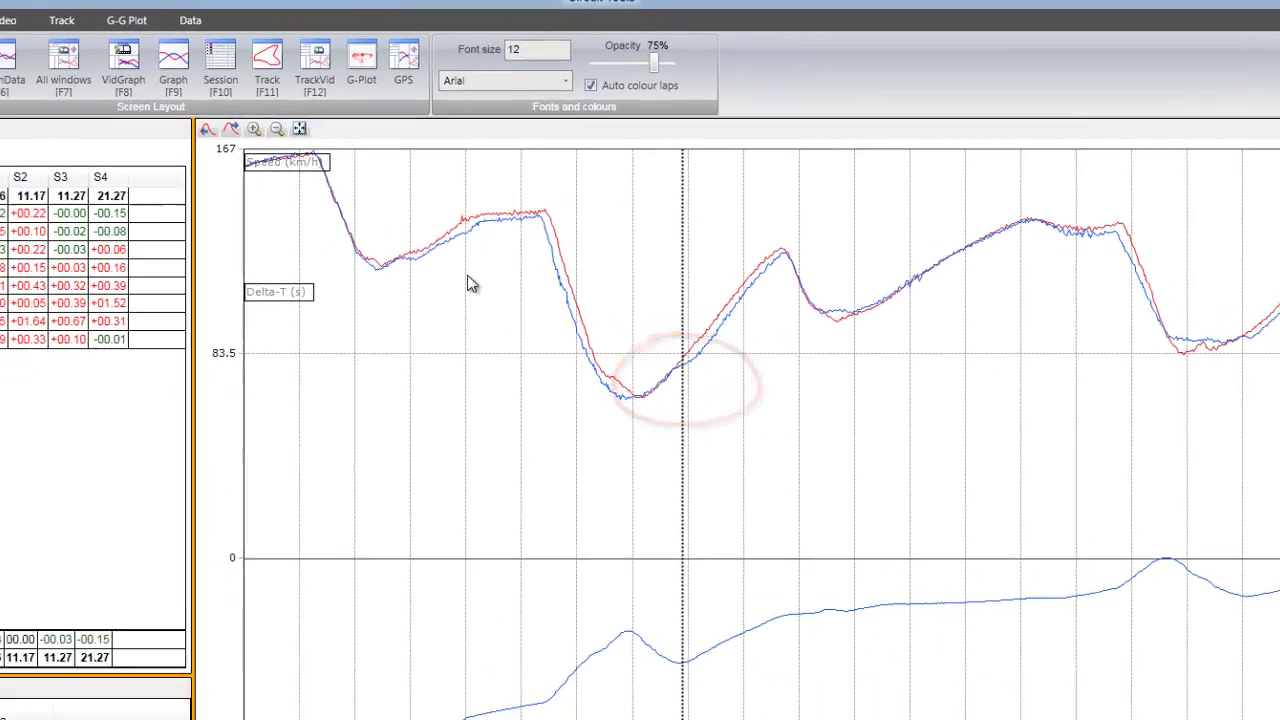
# - Restore the videos, lap table and channels, then scrub the corner from position 275 to about 480
pyautogui.press('F7')
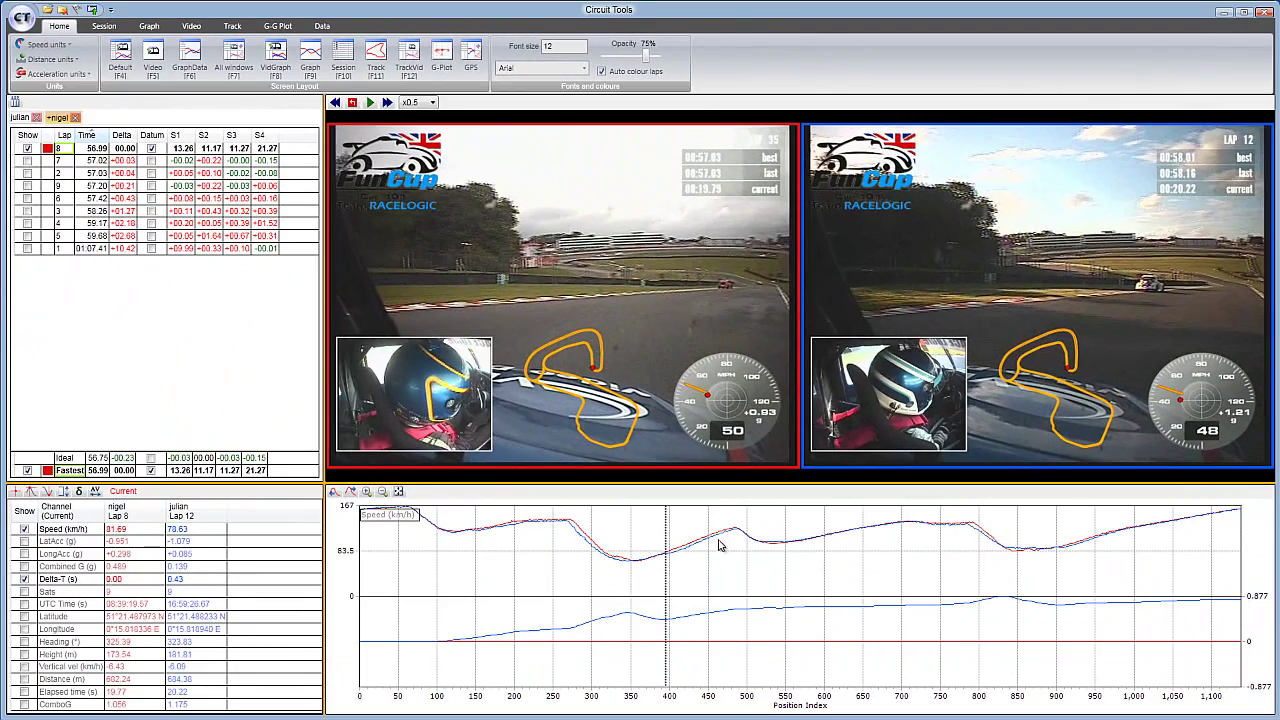
pyautogui.click(738, 530)
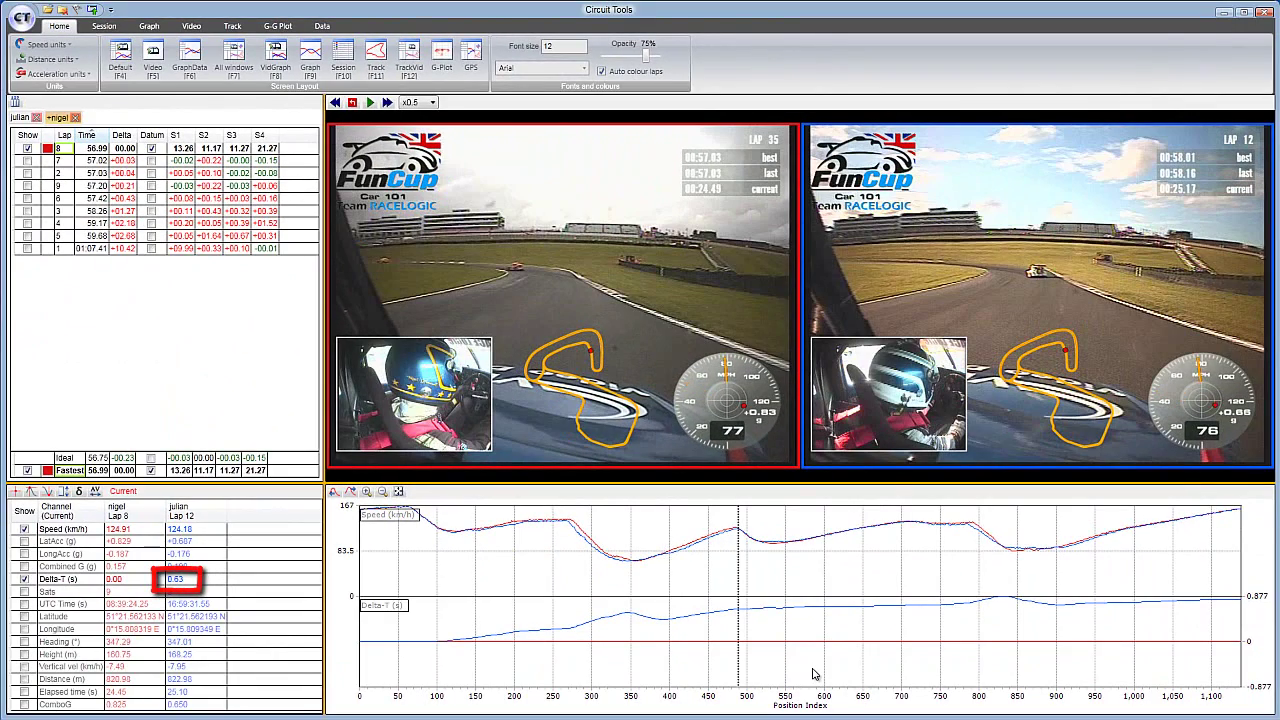
pyautogui.click(569, 519)
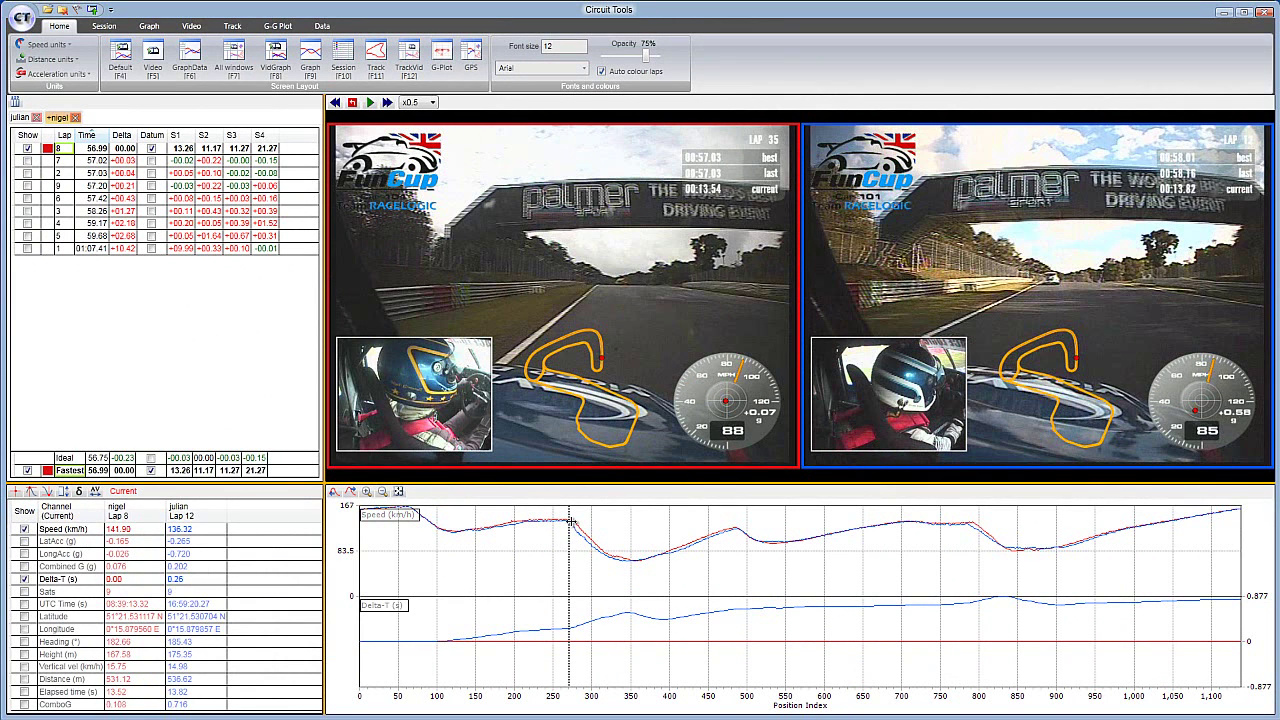
pyautogui.moveTo(570, 520); pyautogui.dragTo(572, 522)
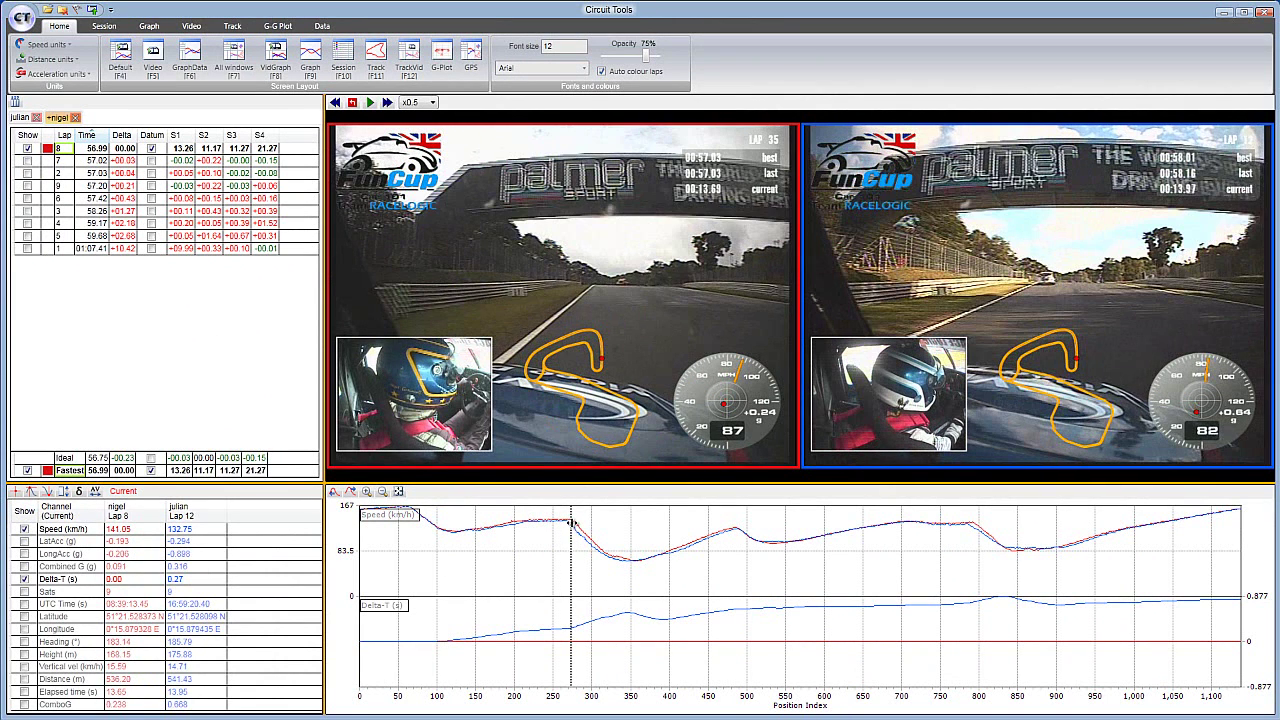
pyautogui.click(639, 560)
pyautogui.moveTo(639, 560); pyautogui.dragTo(659, 561)
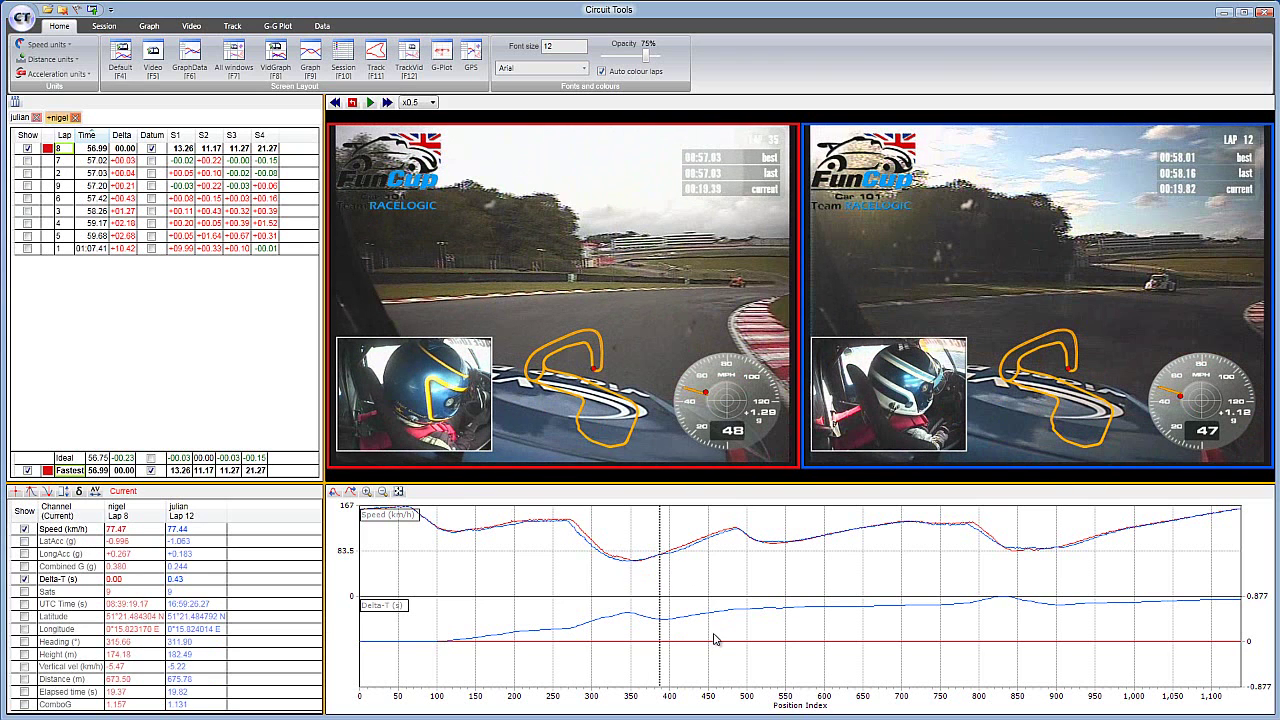
pyautogui.click(734, 532)
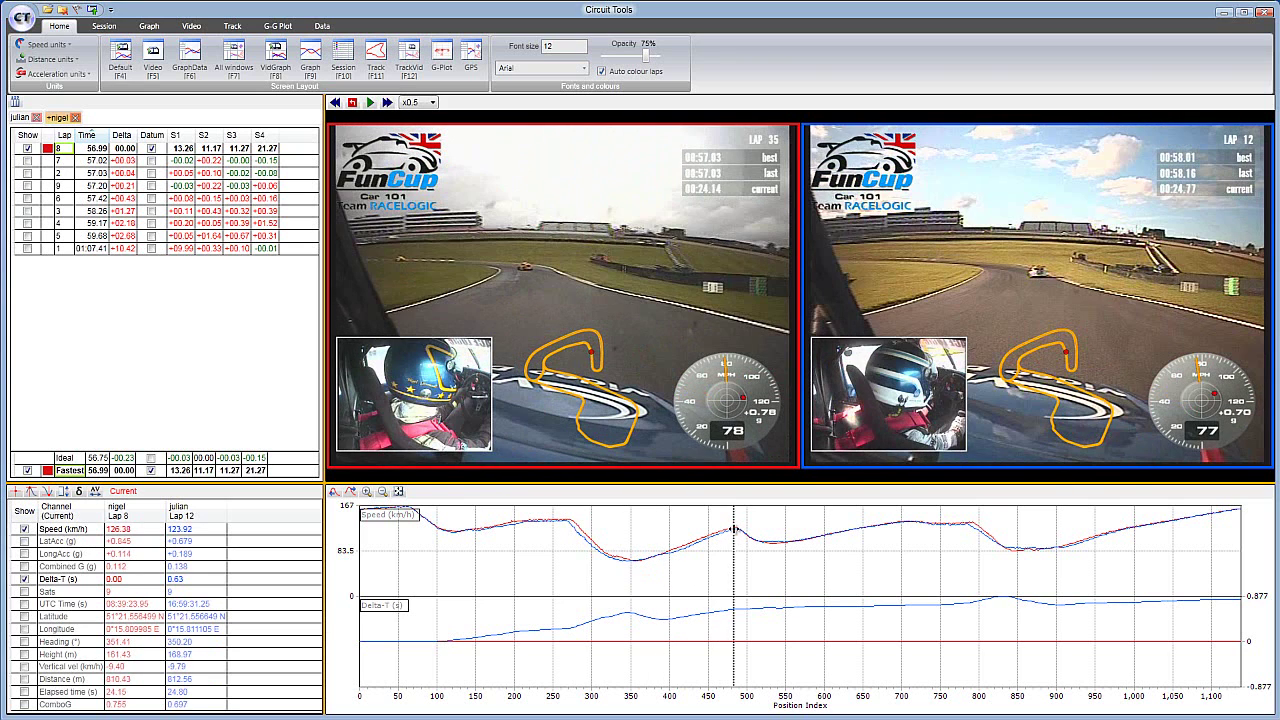